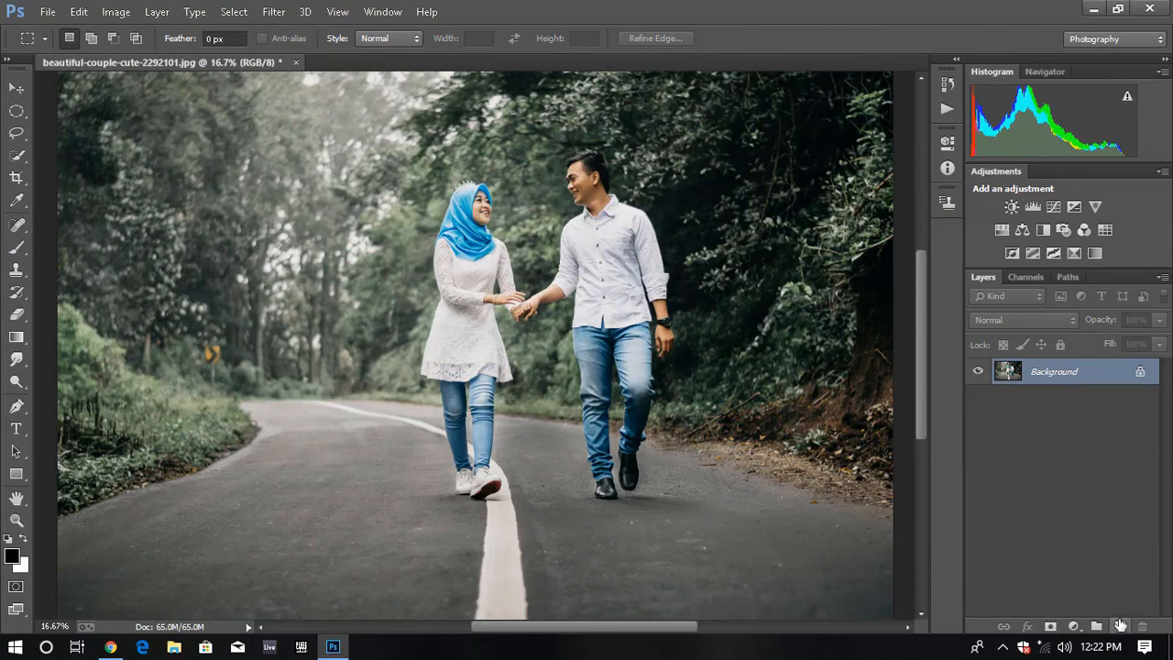
pyautogui.click(1006, 647)
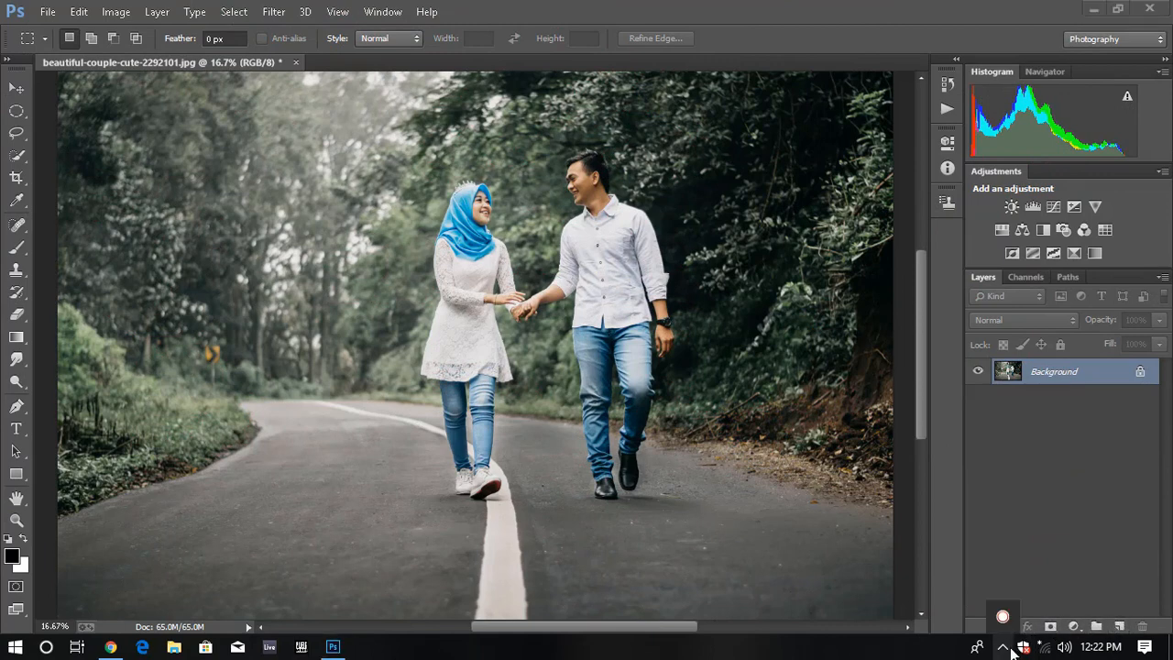
pyautogui.click(1012, 649)
pyautogui.click(1114, 538)
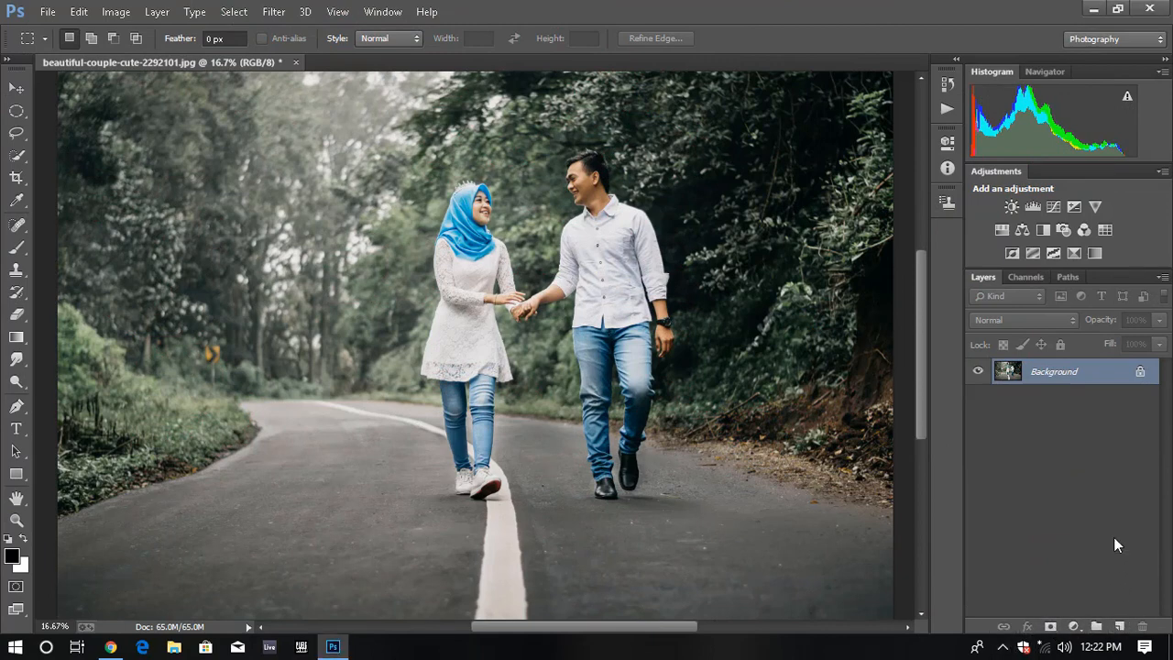
# Duplicate the Background layer and open the copy in the Camera Raw Filter
pyautogui.hotkey('ctrl', 'j')
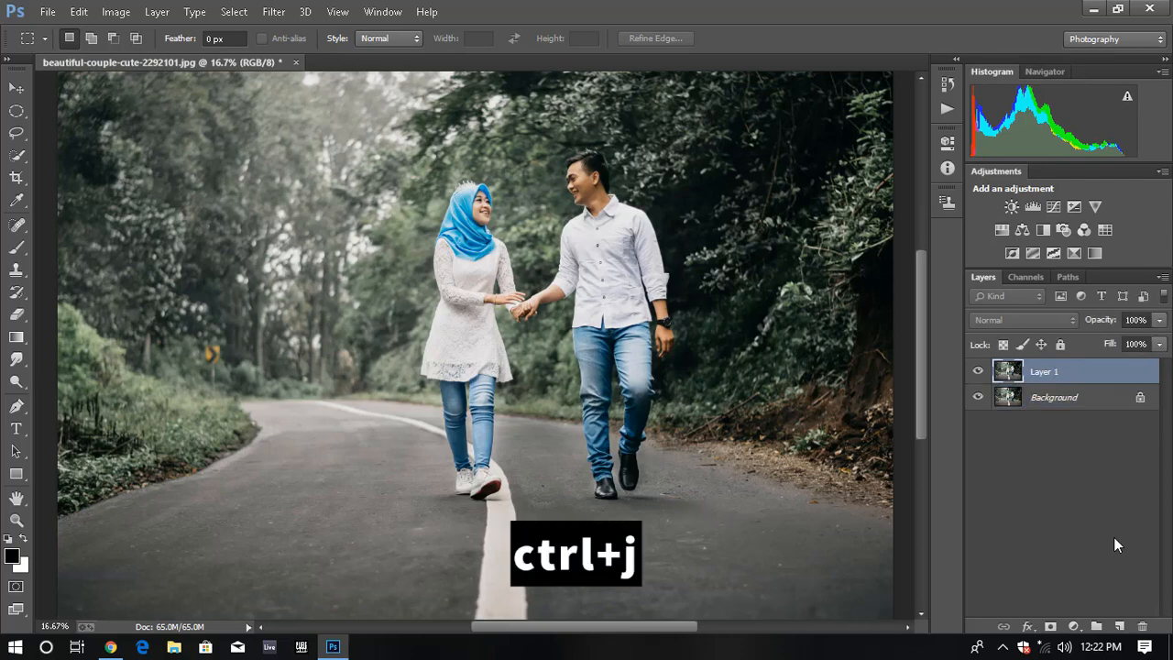
pyautogui.click(271, 11)
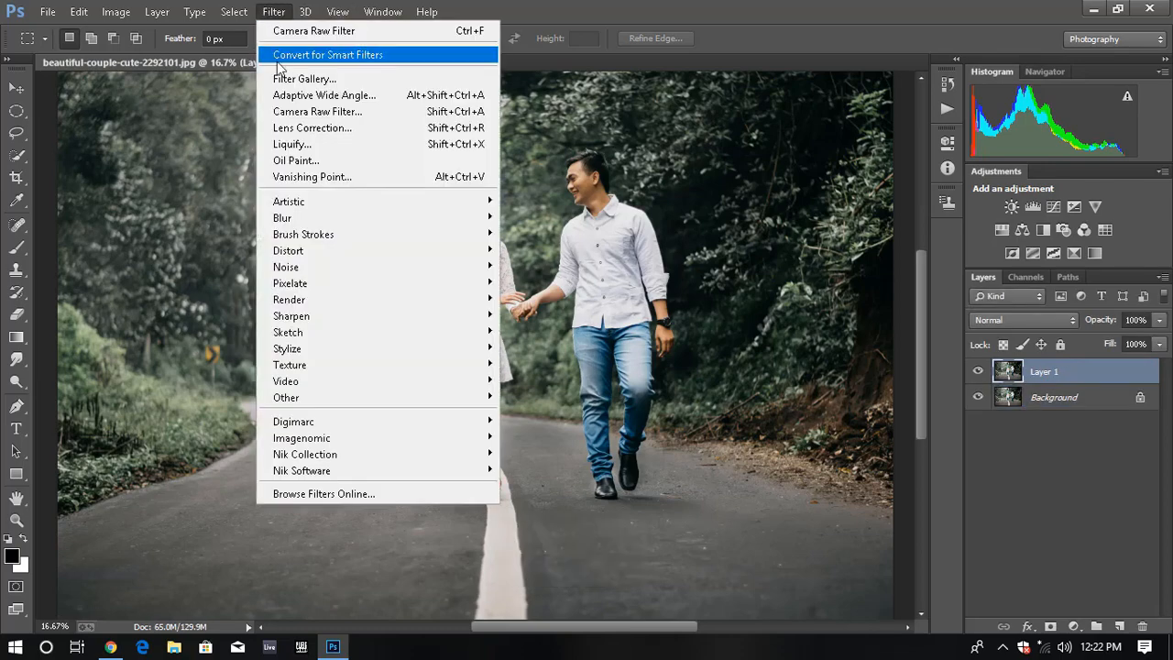
pyautogui.click(284, 128)
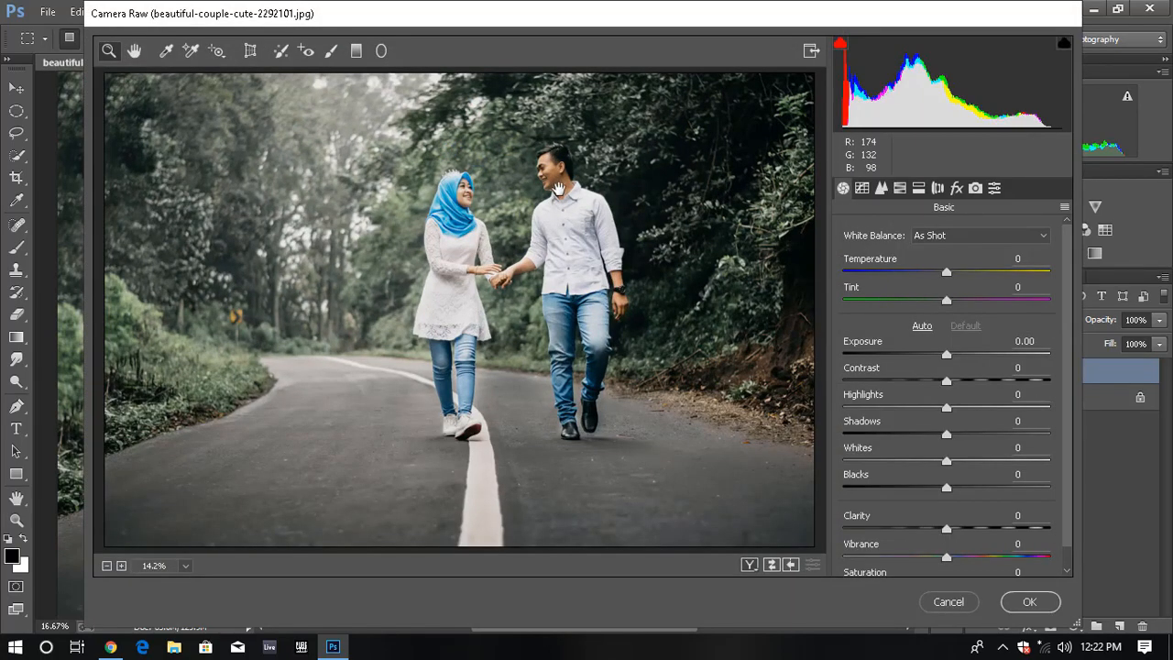
# Lower the Greens luminance to -100 in the Camera Raw HSL adjustments
pyautogui.hotkey('ctrl', '+')
pyautogui.moveTo(513, 193); pyautogui.dragTo(515, 310)
pyautogui.click(902, 189)
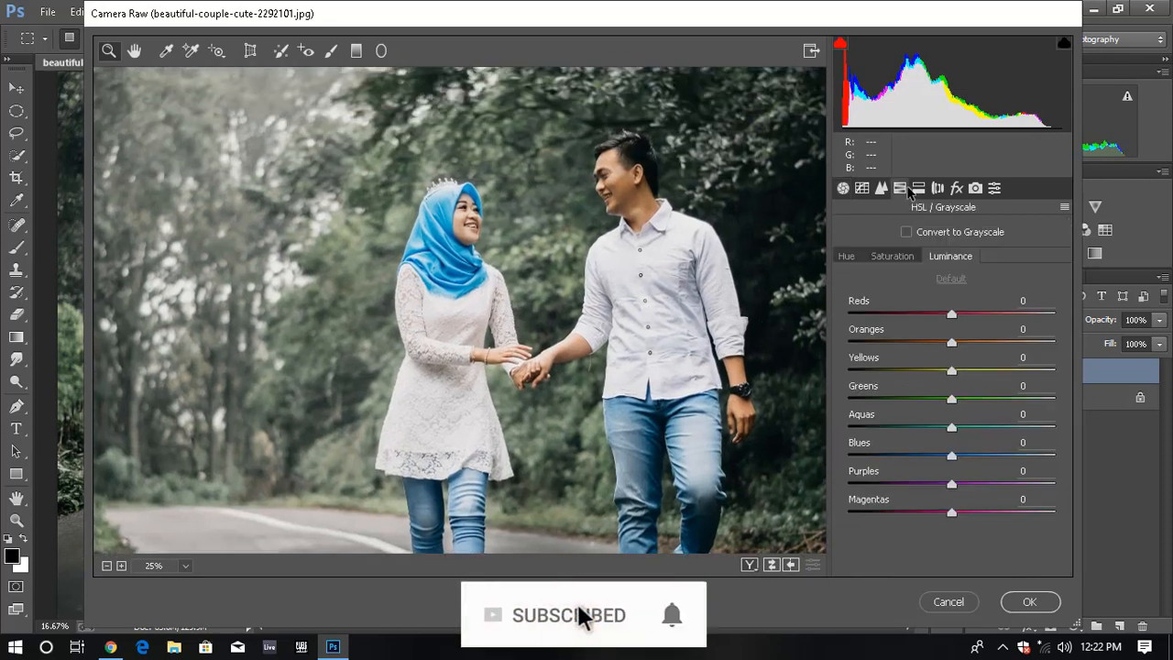
pyautogui.moveTo(951, 398); pyautogui.dragTo(876, 399)
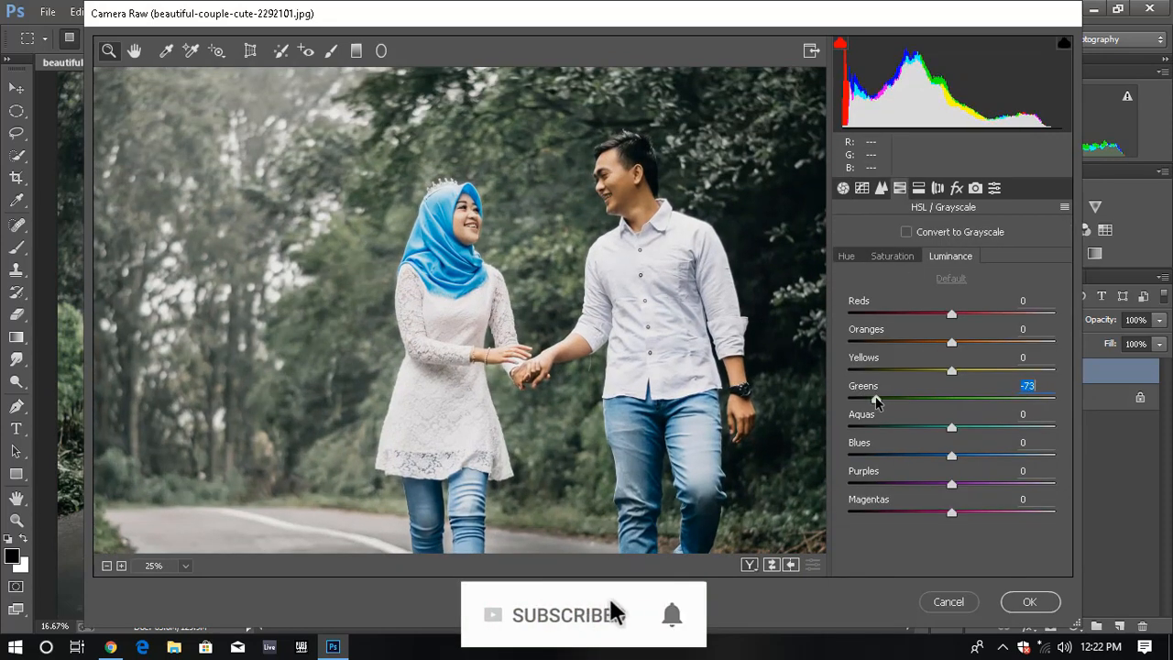
pyautogui.hotkey('ctrl', '-')
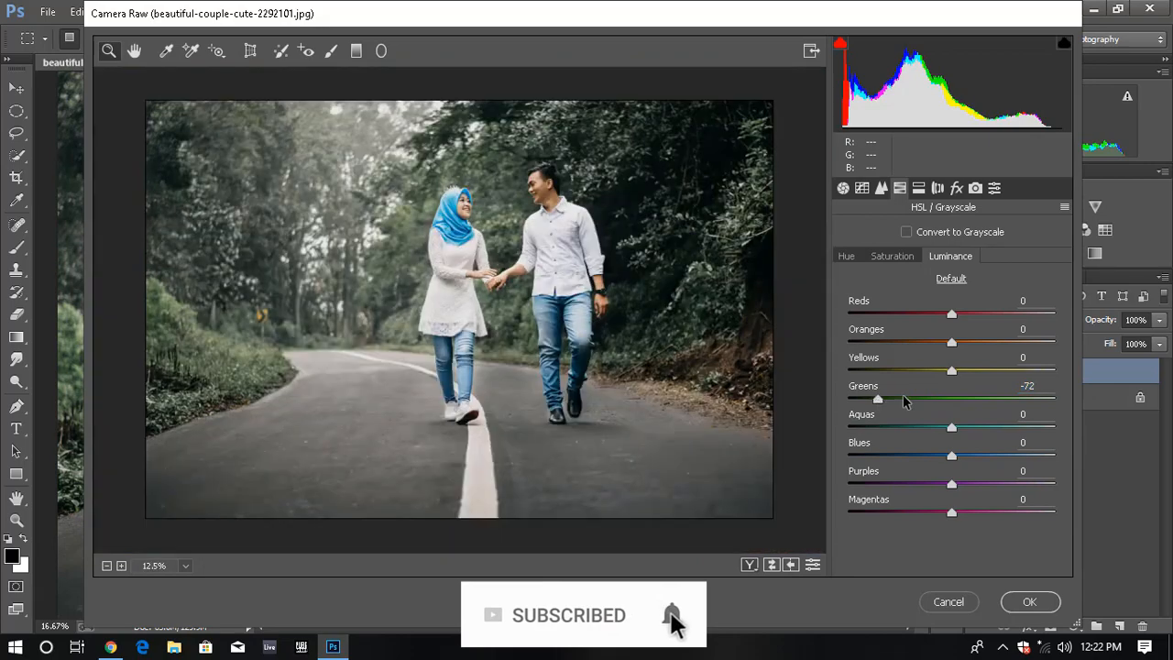
pyautogui.moveTo(878, 399); pyautogui.dragTo(819, 407)
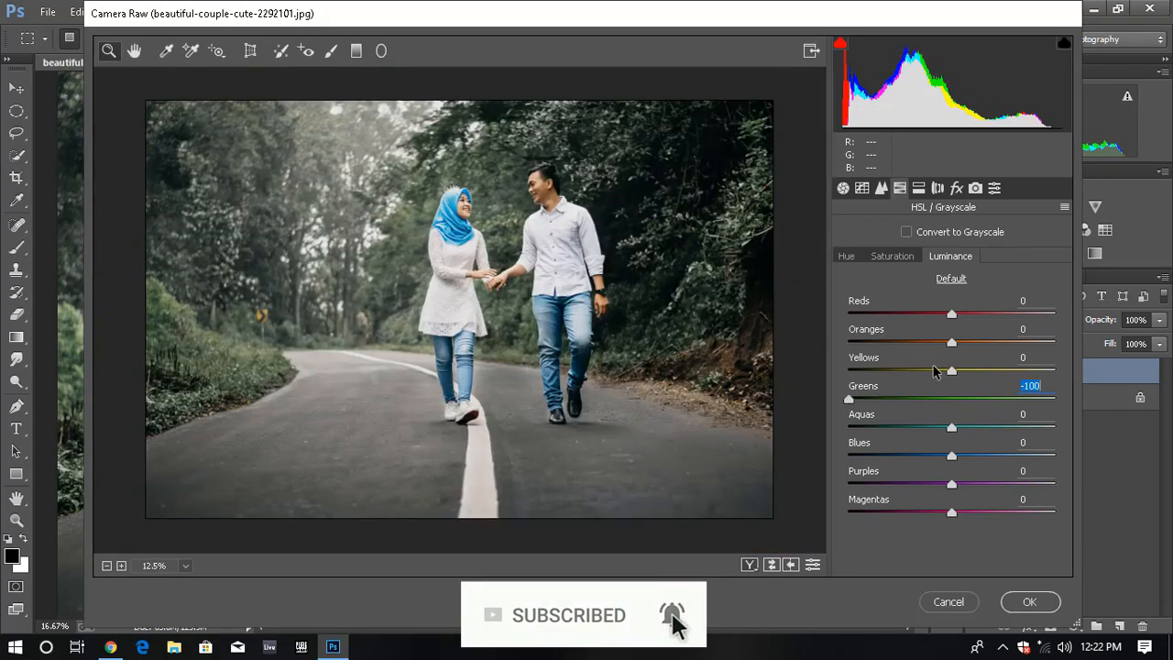
# Set the Greens hue to +9 and shift the Yellows hue toward orange
pyautogui.moveTo(907, 369); pyautogui.dragTo(961, 400)
pyautogui.click(901, 253)
pyautogui.click(846, 256)
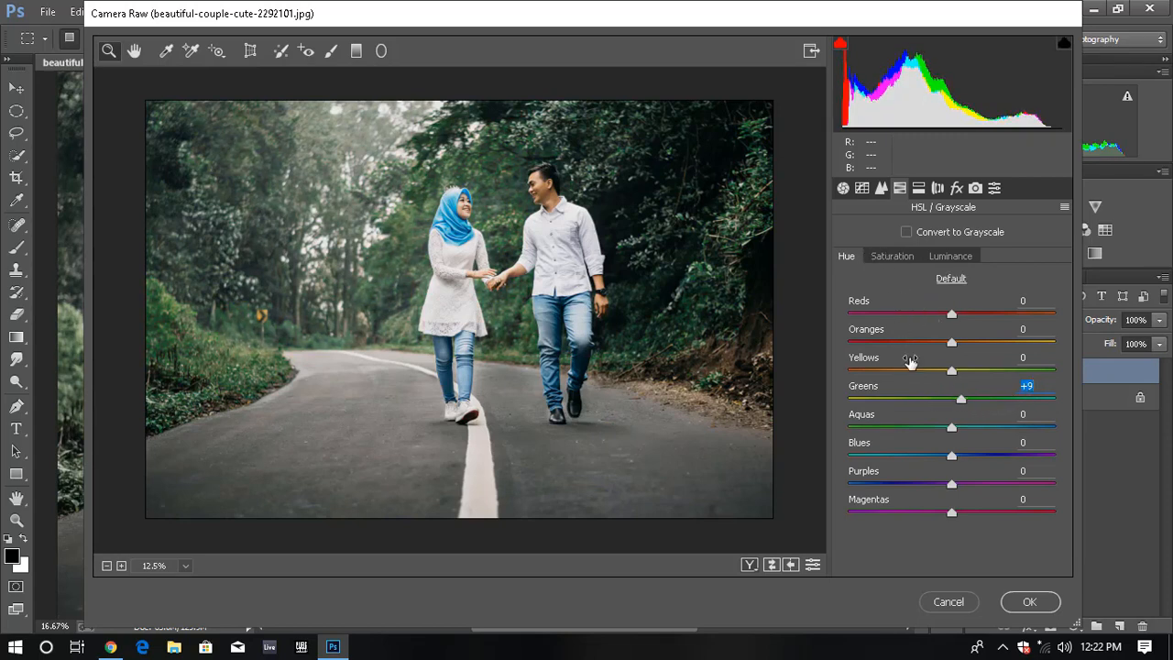
pyautogui.moveTo(951, 371); pyautogui.dragTo(909, 383)
# Set the basic Highlights to -34 and Shadows to +17, adjust Blacks and Clarity, and apply the Camera Raw edits
pyautogui.click(843, 188)
pyautogui.moveTo(944, 408); pyautogui.dragTo(965, 430)
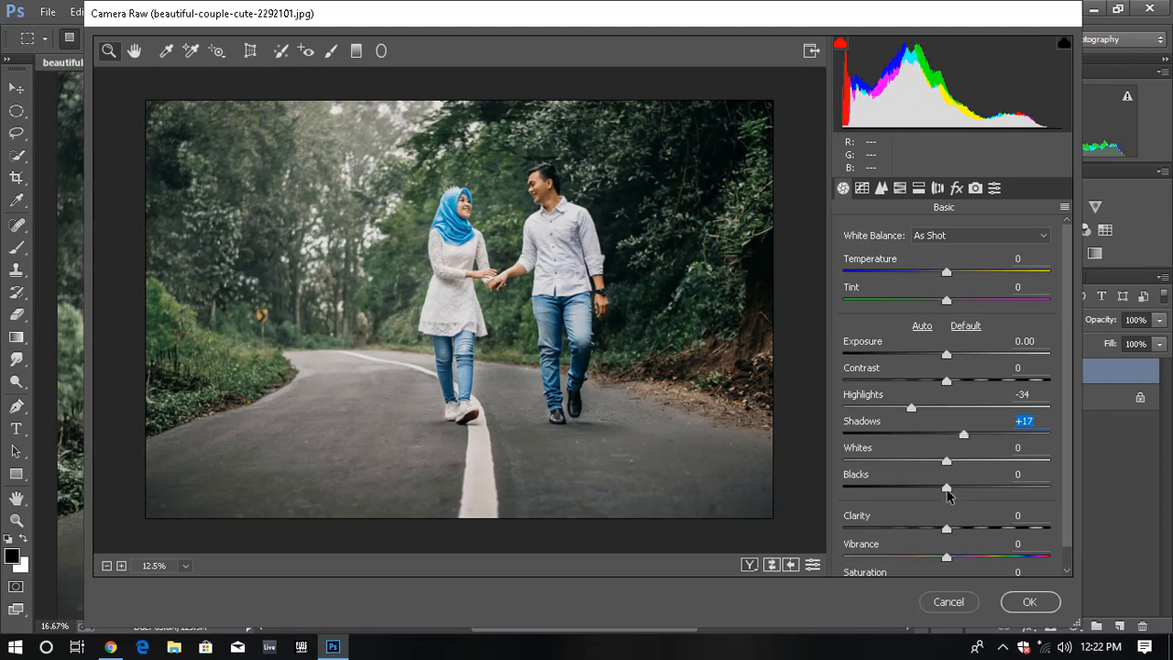
pyautogui.moveTo(946, 488); pyautogui.dragTo(970, 531)
pyautogui.click(1029, 601)
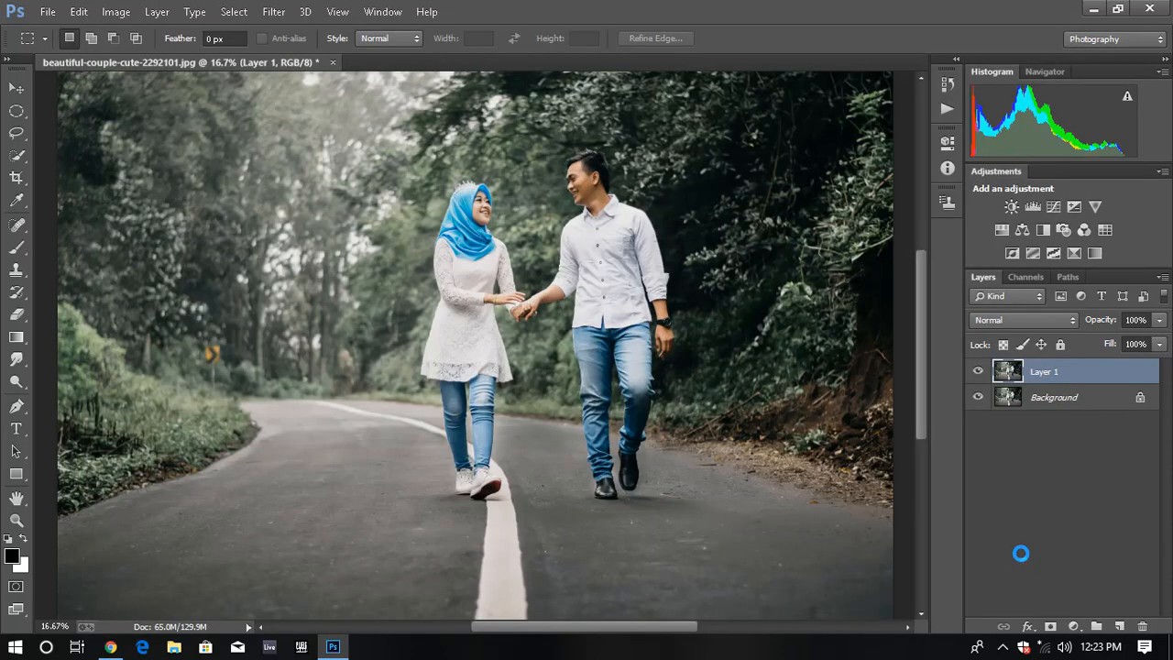
# Open Color Efex Pro 4 from the Nik Collection for Layer 1 and choose the Indian Summer filter
pyautogui.click(274, 12)
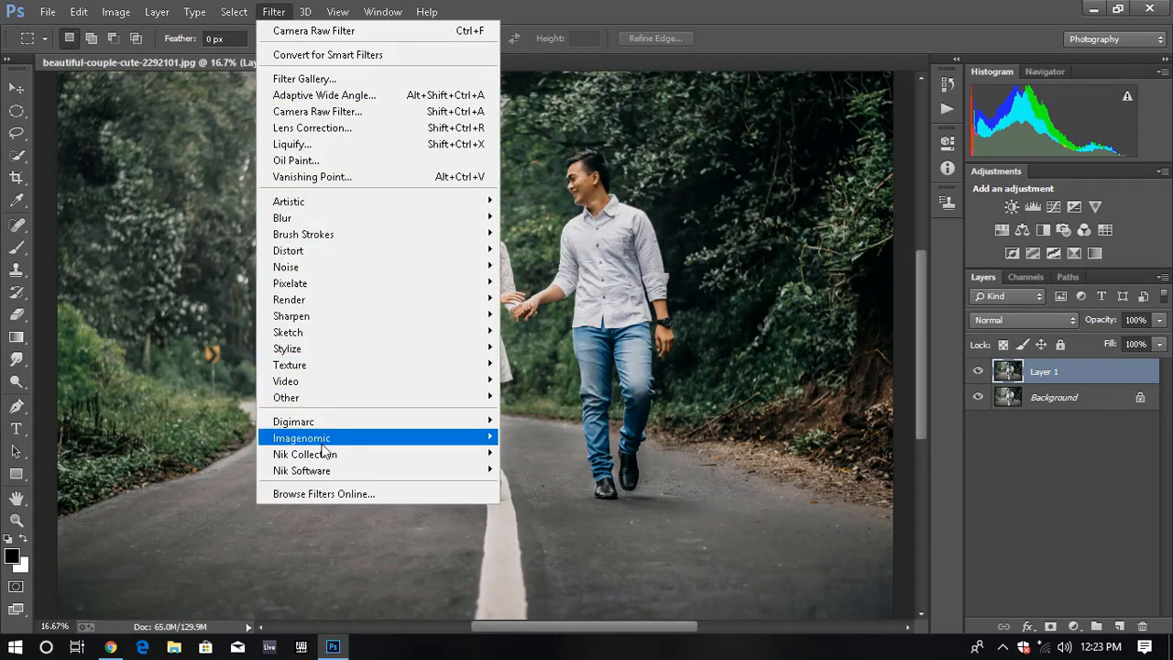
pyautogui.moveTo(328, 456)
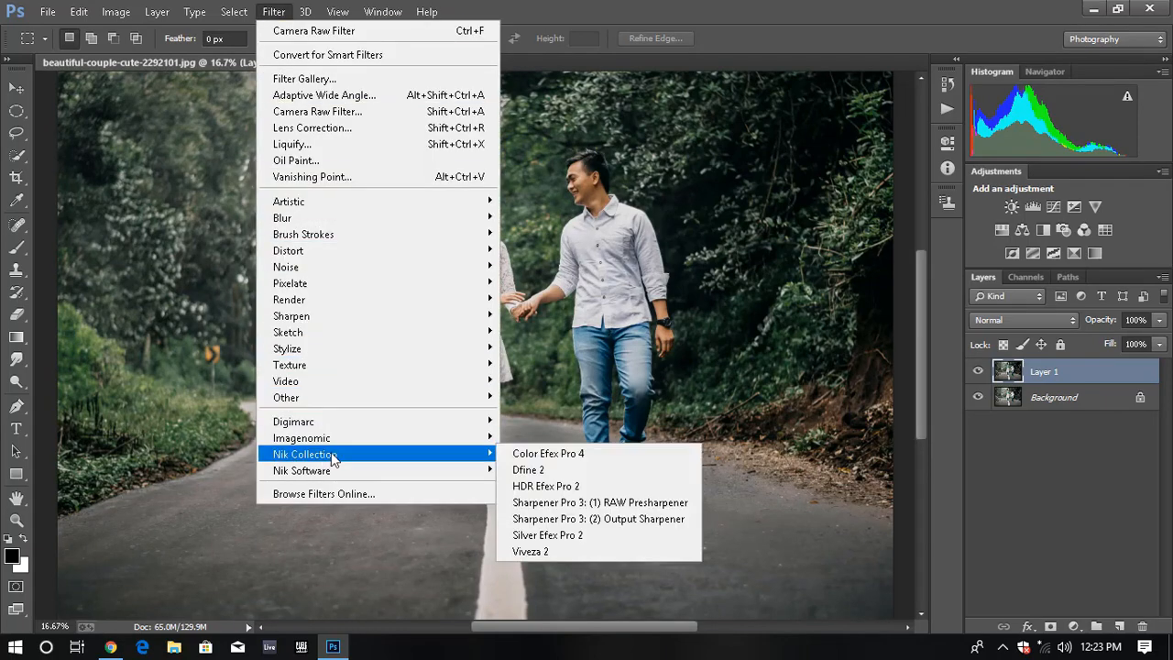
pyautogui.click(551, 455)
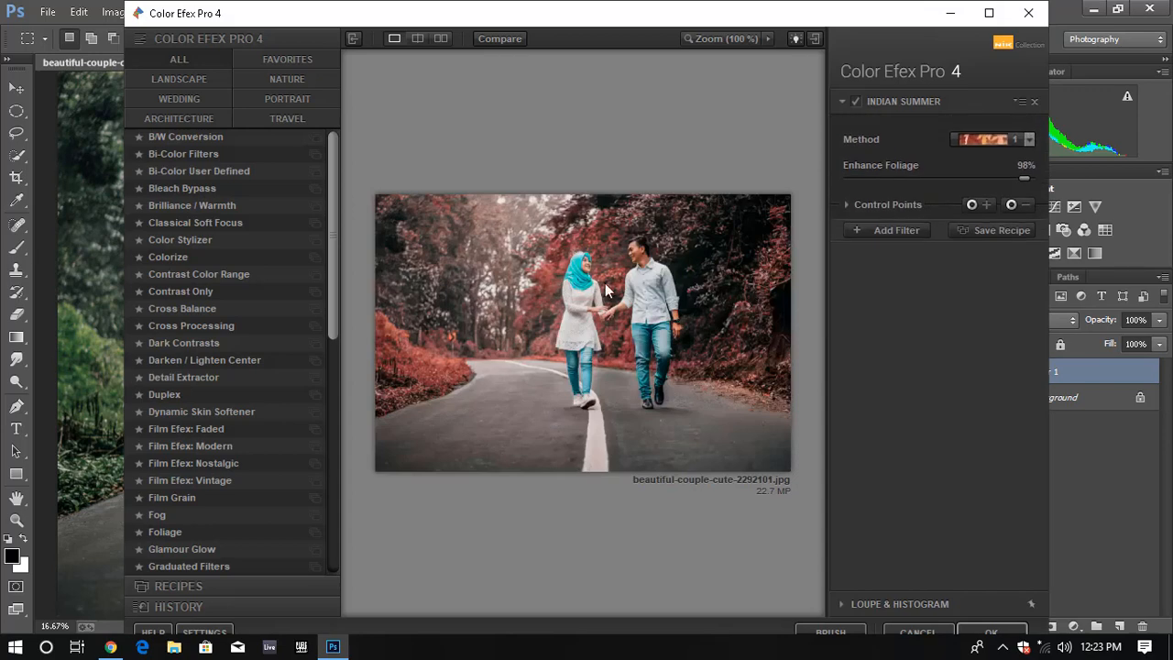
pyautogui.scroll(-1, 195, 395)
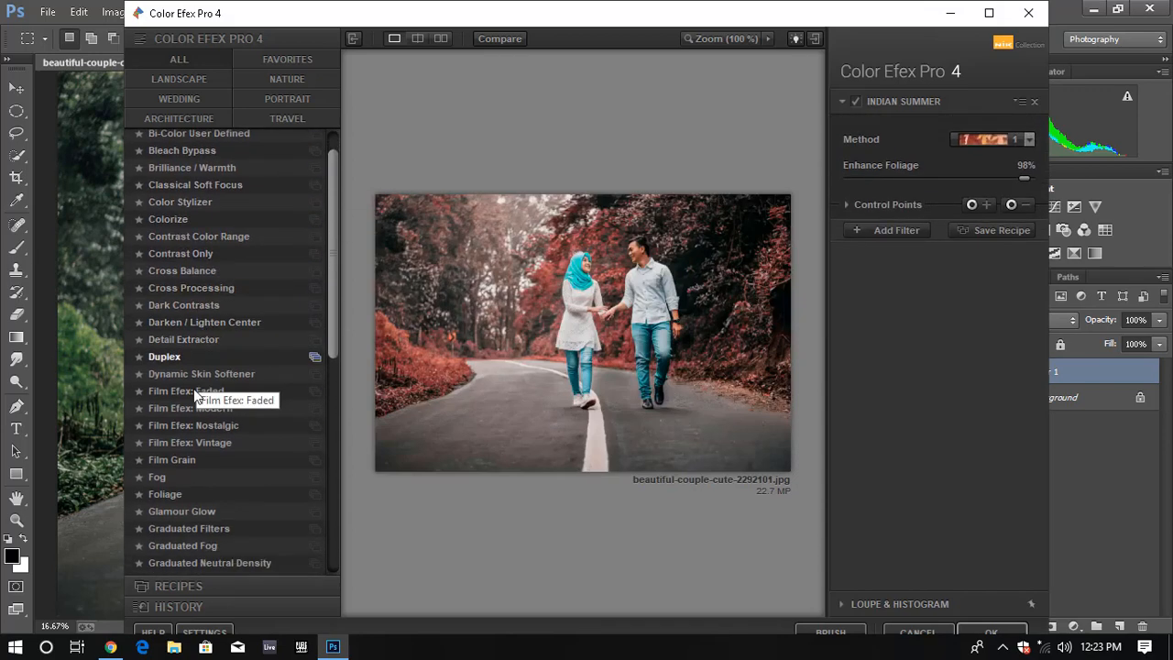
pyautogui.scroll(-5, 195, 394)
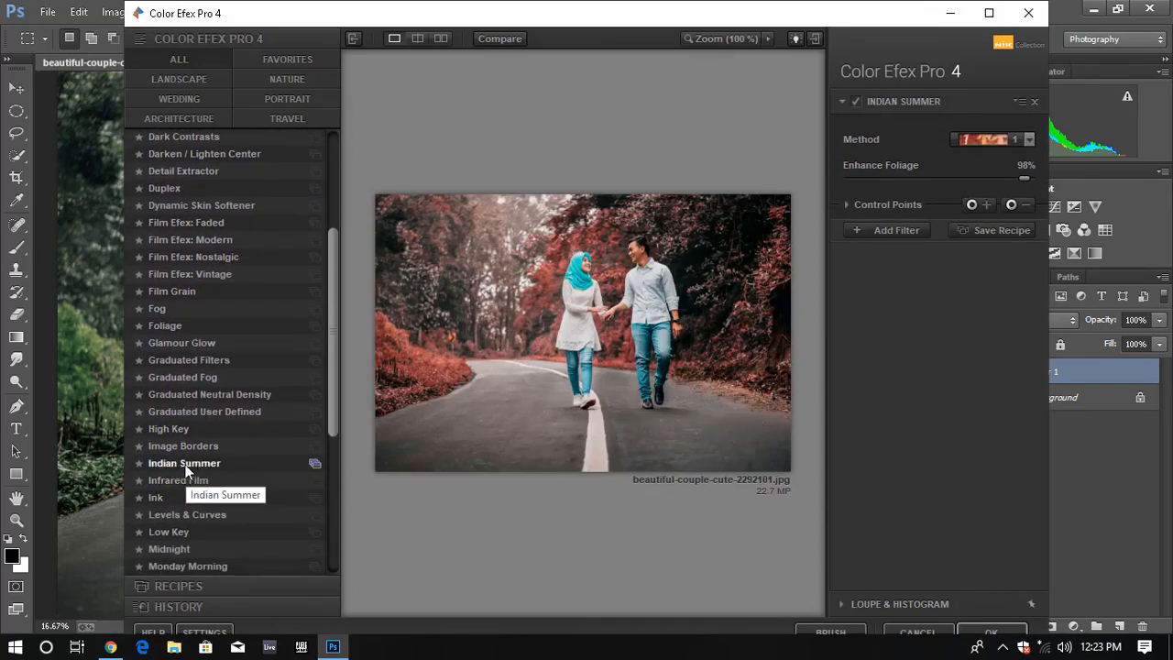
pyautogui.click(193, 464)
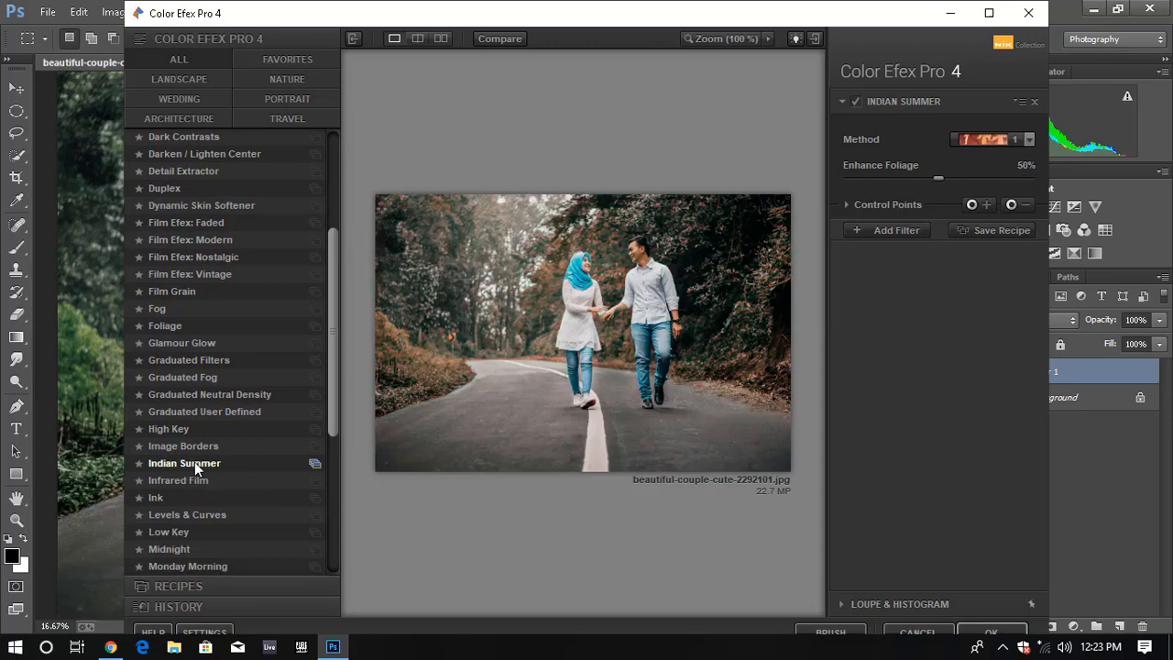
# Try stronger Indian Summer foliage enhancement, using 86% with method 1 and 79% with method 2
pyautogui.click(947, 178)
pyautogui.click(1003, 178)
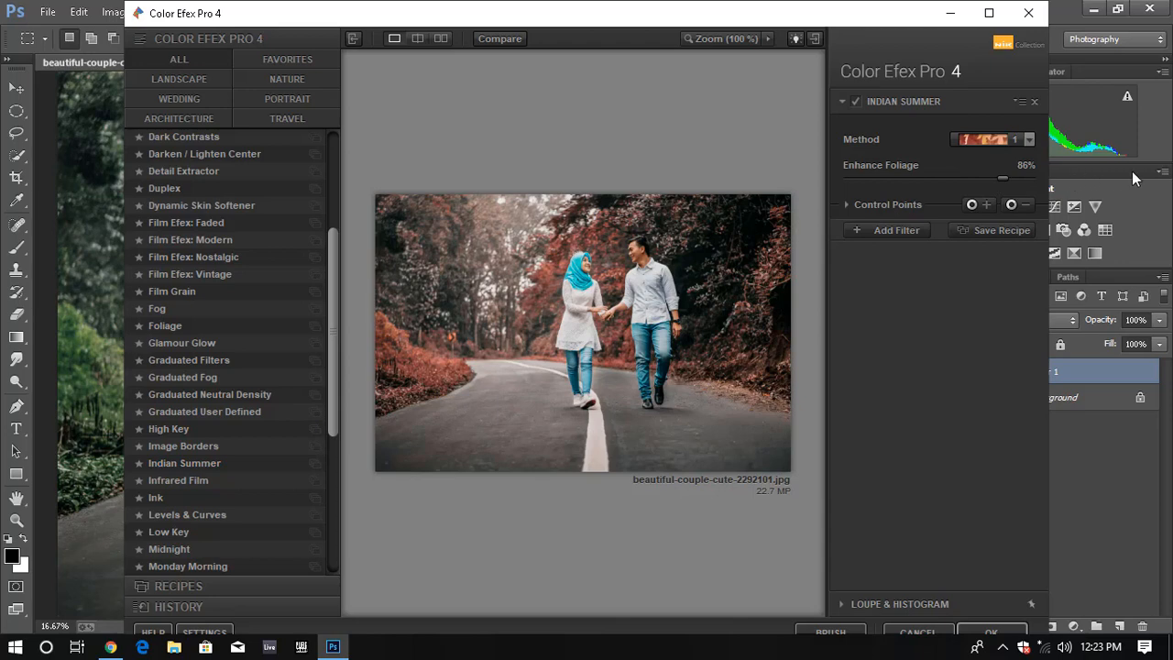
pyautogui.doubleClick(1034, 174)
pyautogui.click(1009, 145)
pyautogui.click(1010, 144)
pyautogui.click(1010, 144)
pyautogui.click(996, 172)
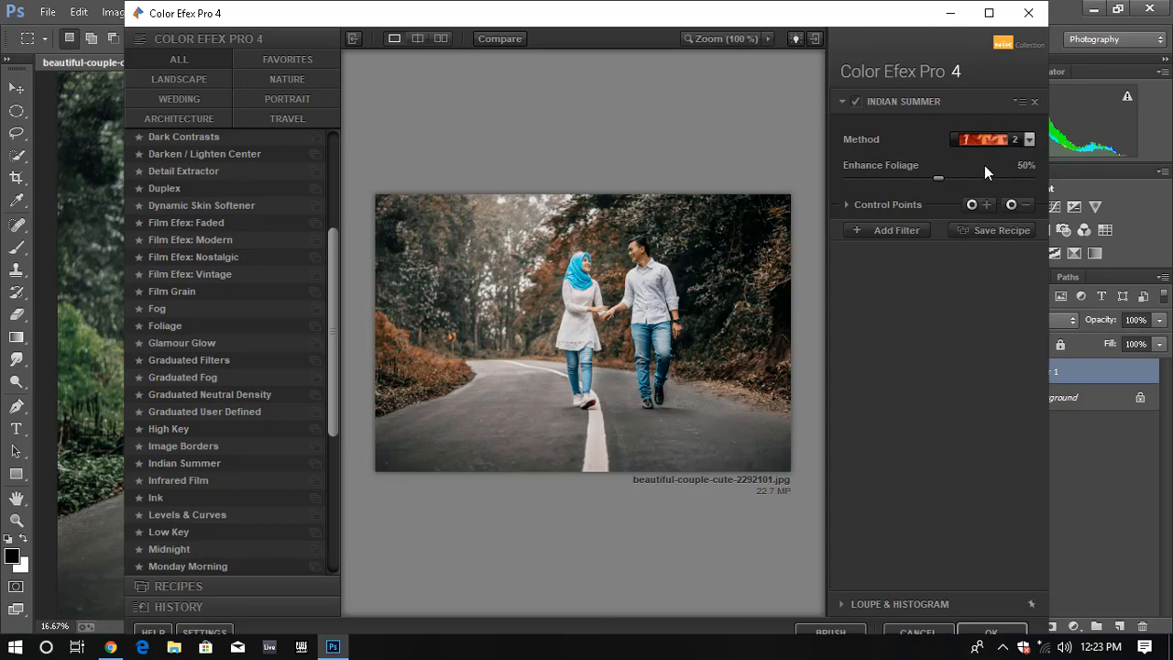
pyautogui.click(1010, 178)
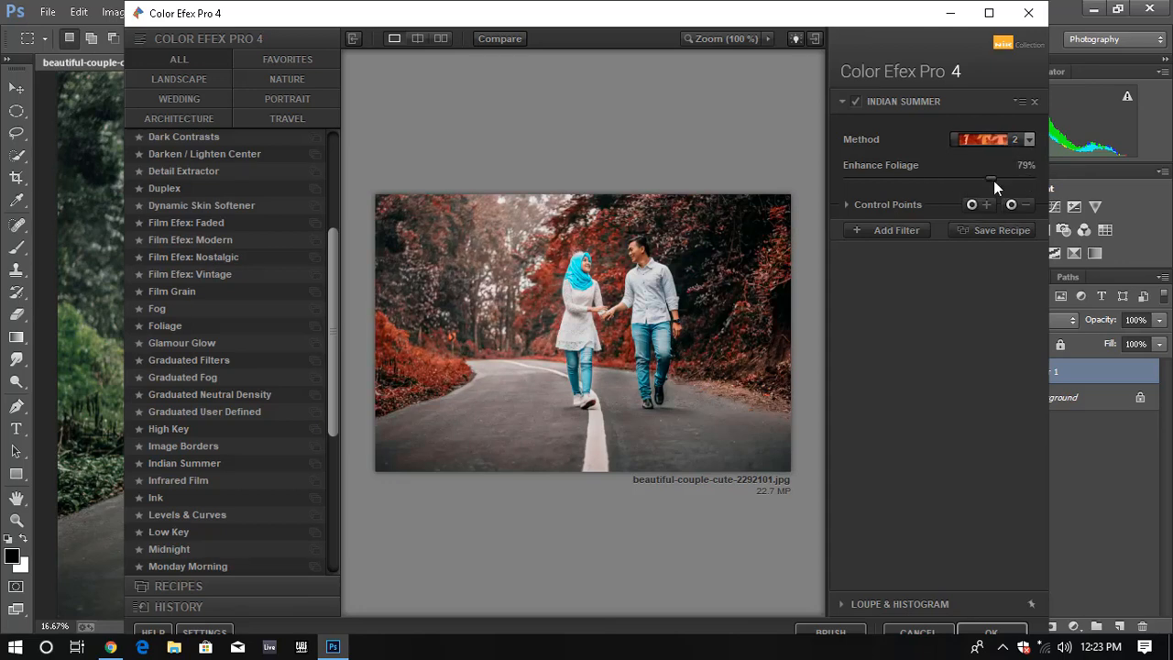
pyautogui.moveTo(993, 181); pyautogui.dragTo(1007, 176)
# Set the Indian Summer filter to method 1 with Enhance Foliage at 100% and apply it
pyautogui.click(1021, 144)
pyautogui.click(1002, 162)
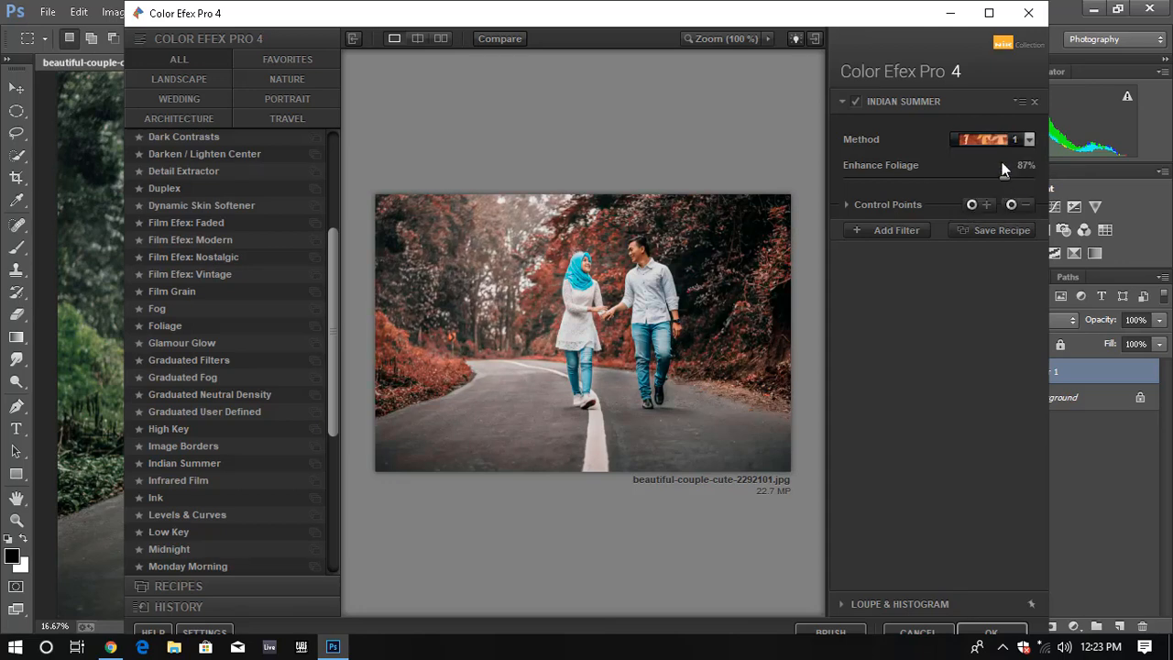
pyautogui.moveTo(1027, 175); pyautogui.dragTo(1041, 177)
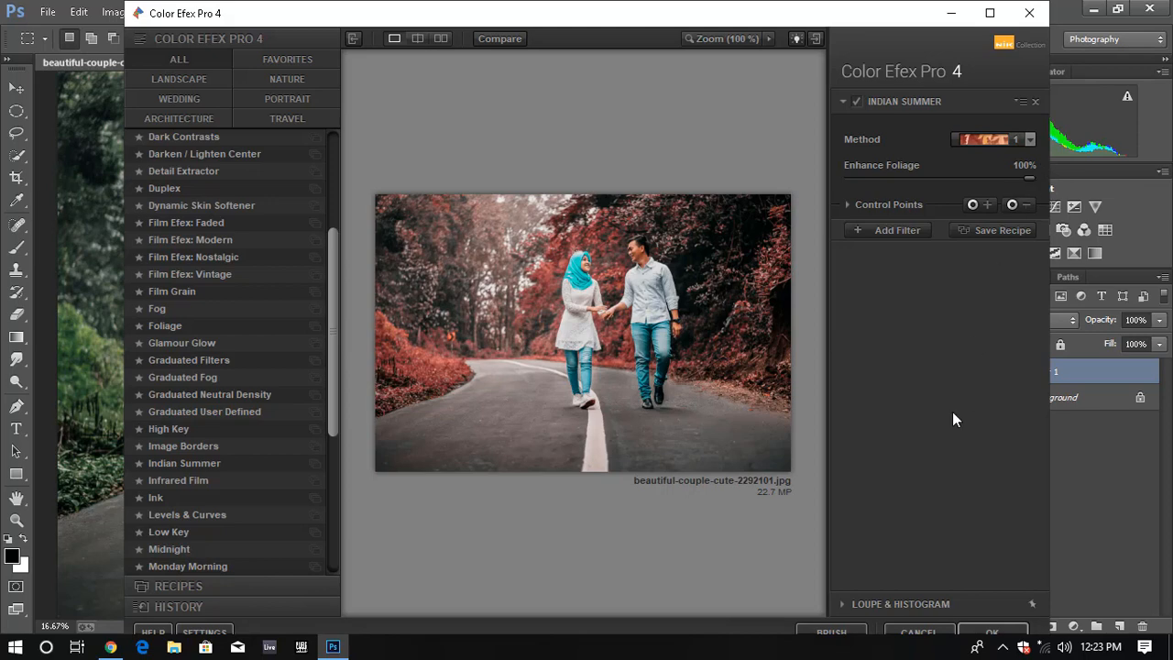
pyautogui.click(973, 631)
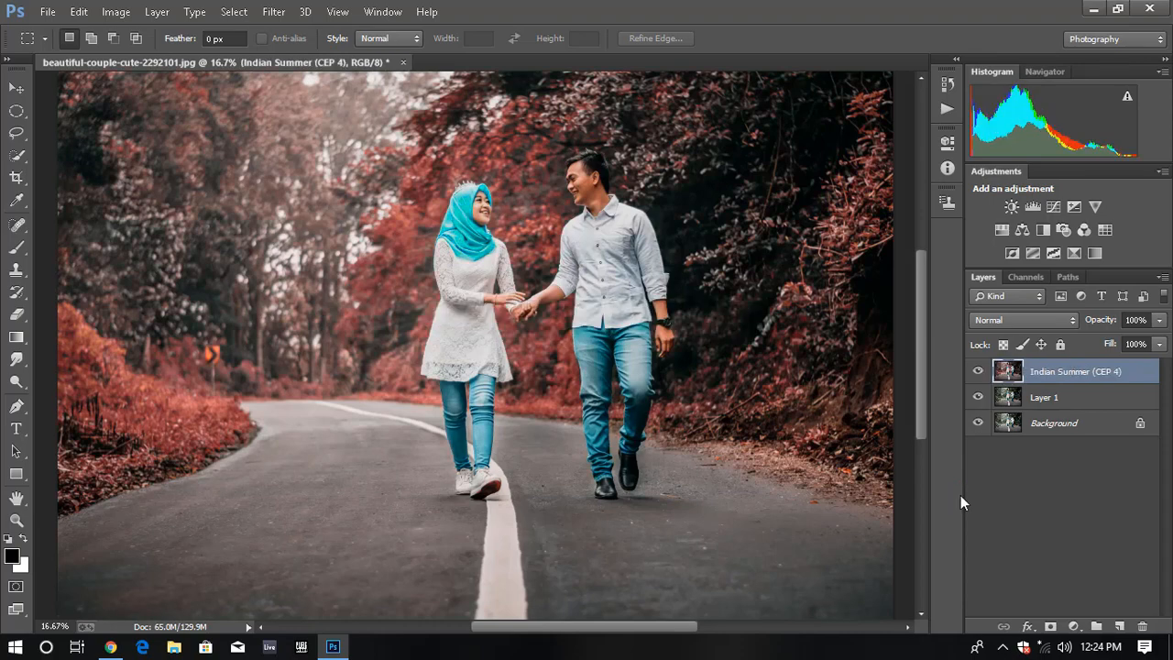
# Compare the photo with and without the Indian Summer layer by toggling its visibility
pyautogui.hotkey('ctrl', '-')
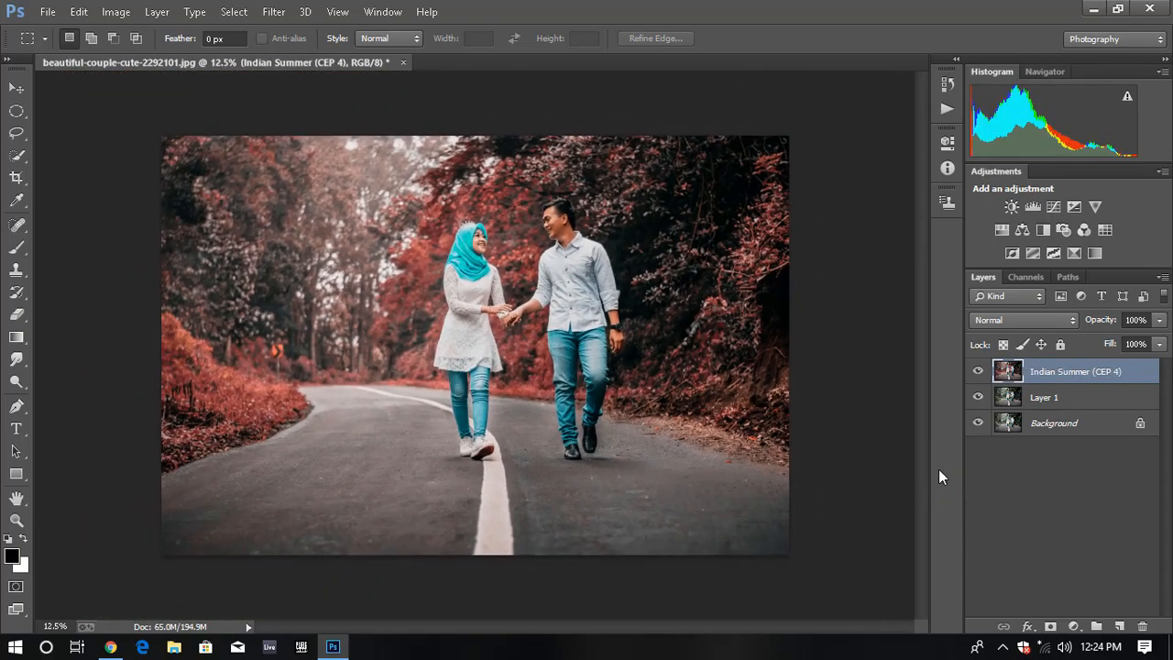
pyautogui.click(979, 372)
pyautogui.click(979, 373)
pyautogui.click(978, 372)
pyautogui.click(979, 372)
# Open the Indian Summer layer in Camera Raw and split-tone the shadows with hue 12 and saturation 5
pyautogui.click(284, 11)
pyautogui.click(313, 115)
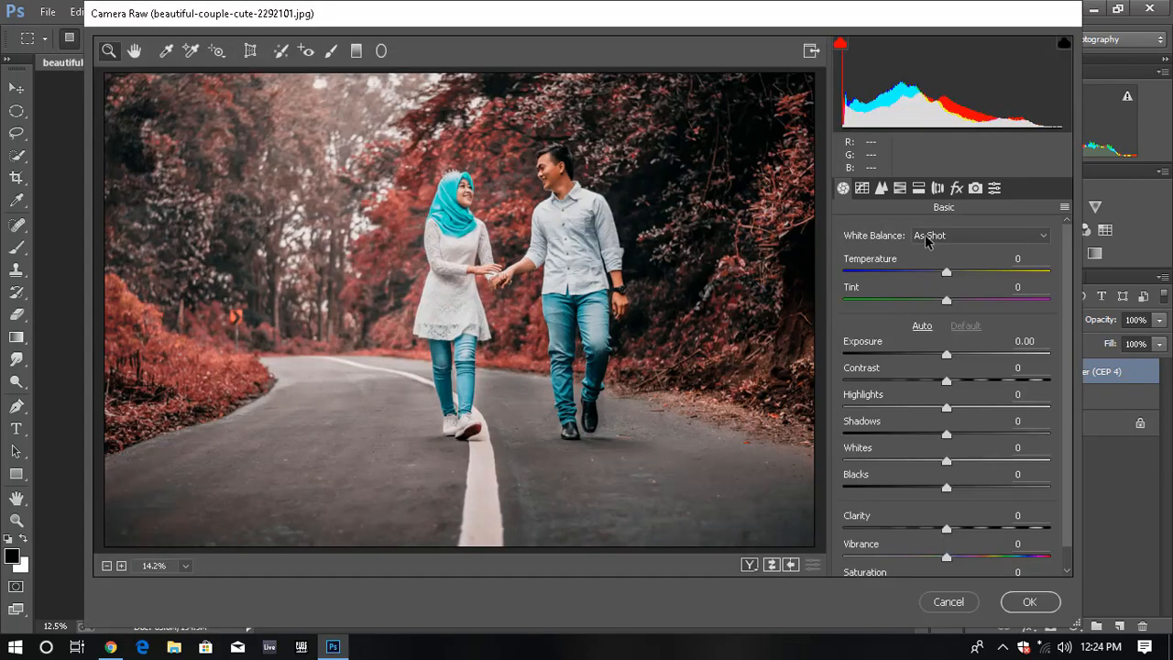
pyautogui.click(888, 189)
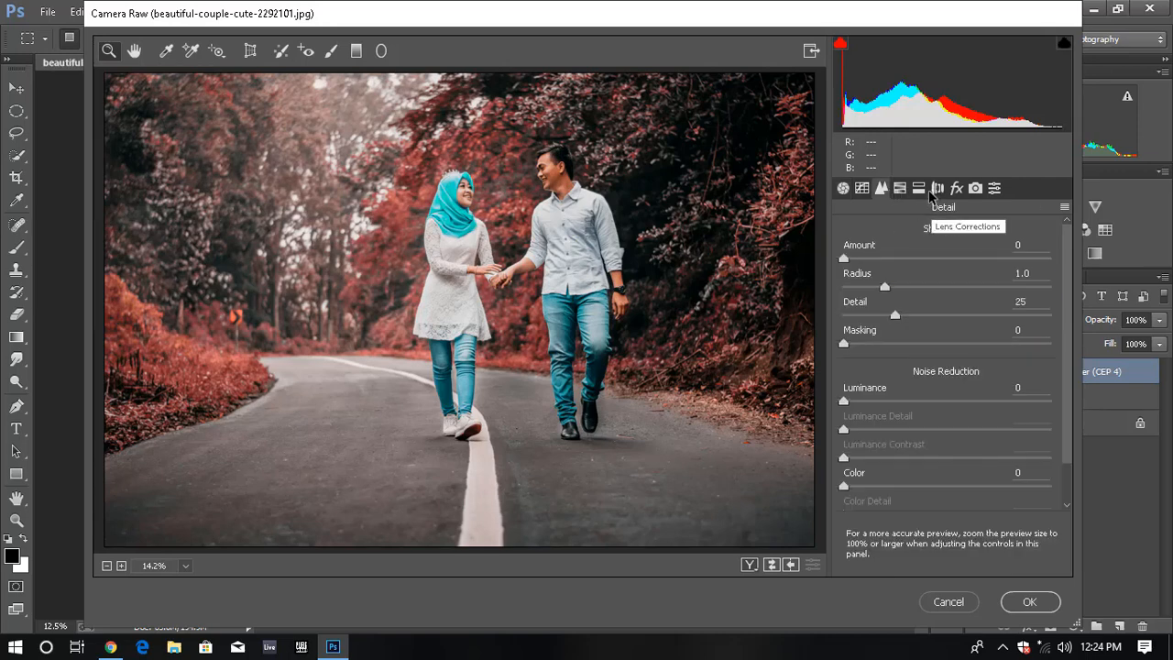
pyautogui.click(920, 189)
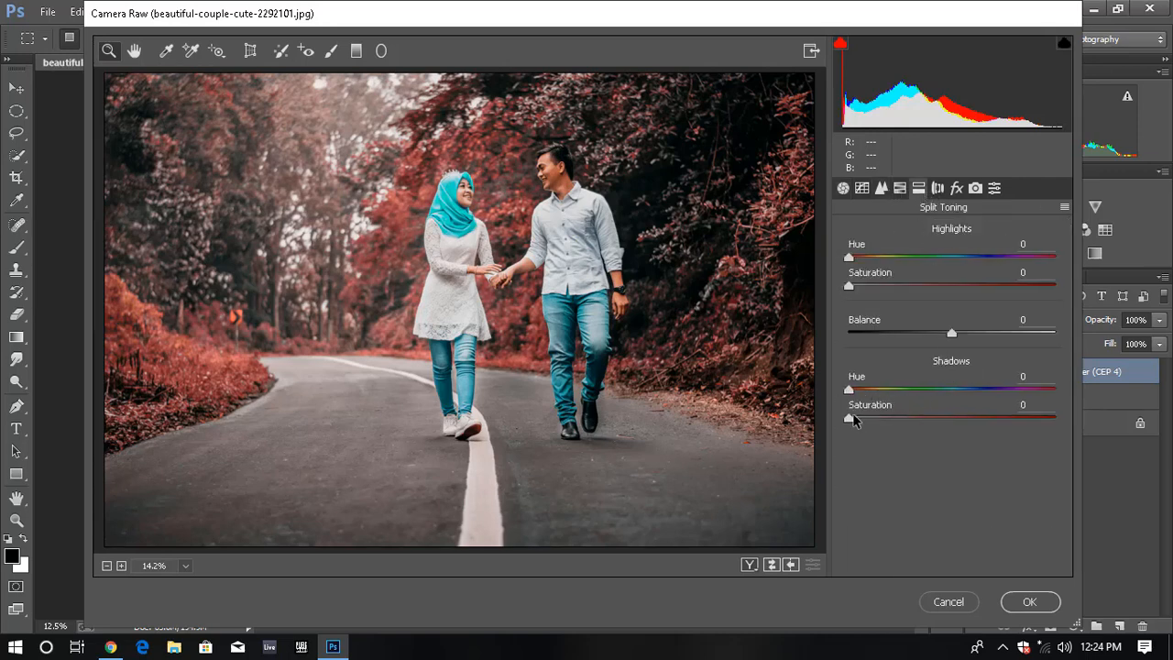
pyautogui.moveTo(853, 420)
pyautogui.mouseDown()
pyautogui.moveTo(866, 420)
pyautogui.moveTo(860, 388)
pyautogui.moveTo(881, 415)
pyautogui.moveTo(862, 422)
pyautogui.mouseUp()
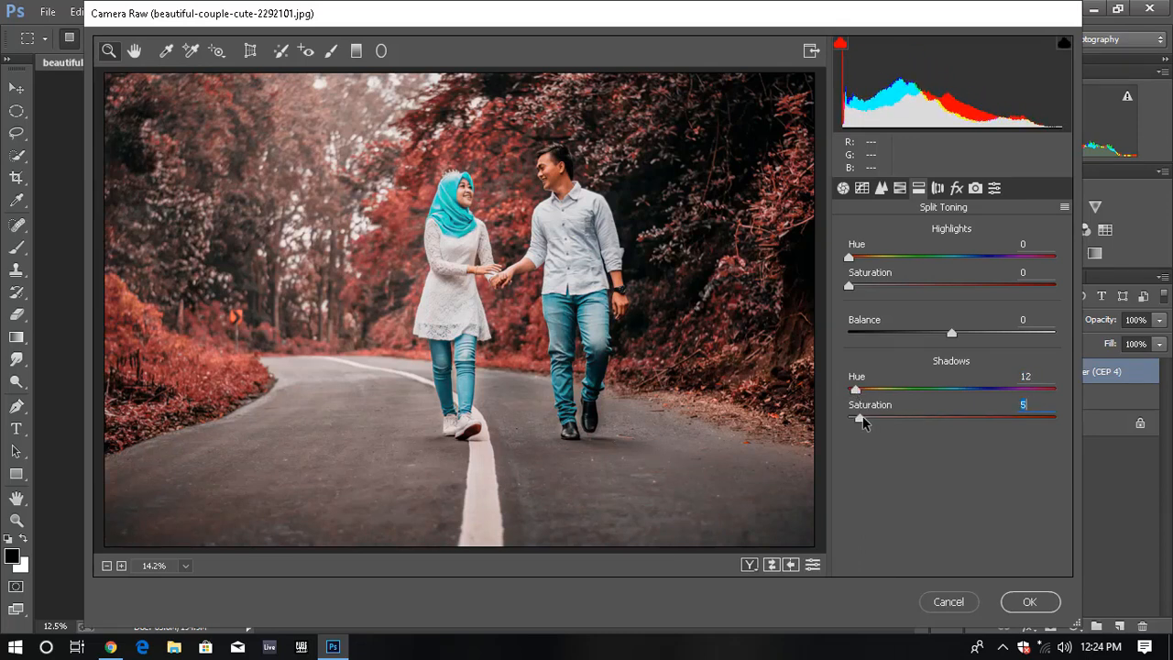
# Set the Reds hue to -23 and the Reds luminance to -16 in the HSL adjustments
pyautogui.click(843, 189)
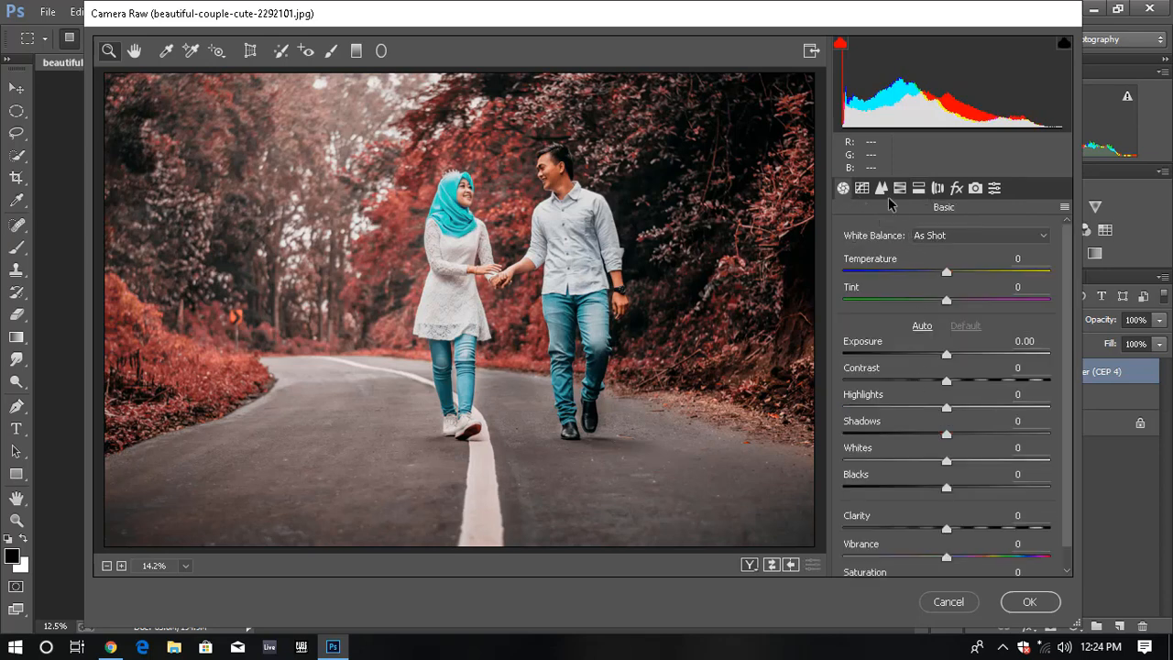
pyautogui.click(882, 189)
pyautogui.click(900, 189)
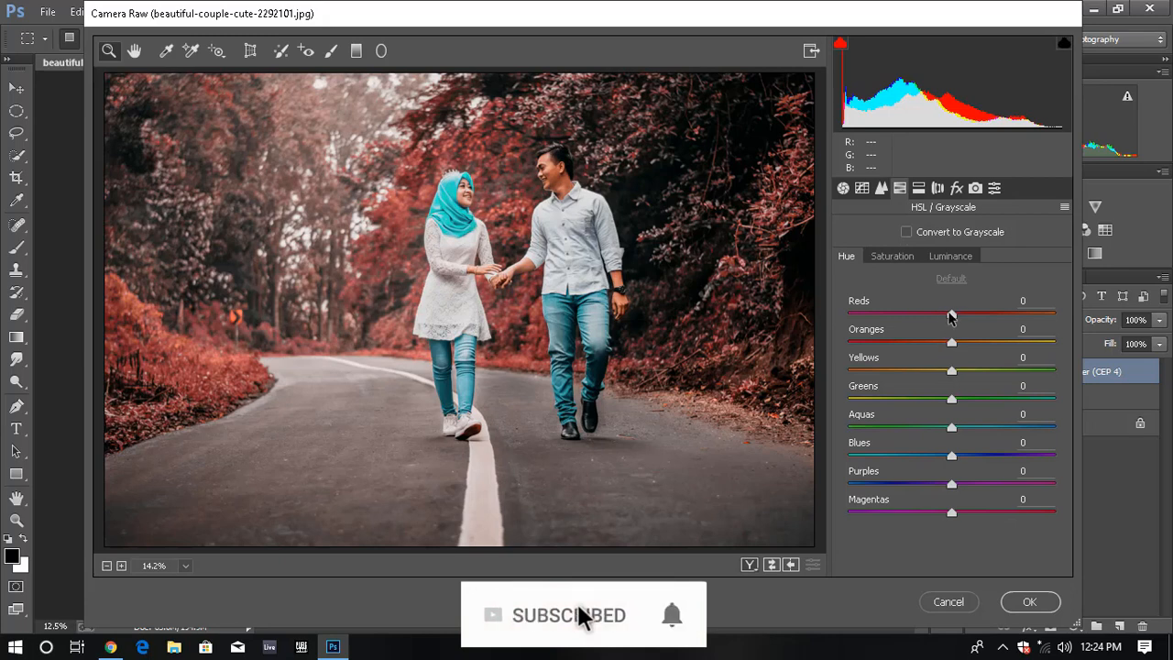
pyautogui.moveTo(951, 314)
pyautogui.mouseDown()
pyautogui.moveTo(916, 315)
pyautogui.moveTo(995, 315)
pyautogui.moveTo(899, 316)
pyautogui.moveTo(1003, 316)
pyautogui.moveTo(936, 319)
pyautogui.mouseUp()
pyautogui.click(892, 255)
pyautogui.click(950, 256)
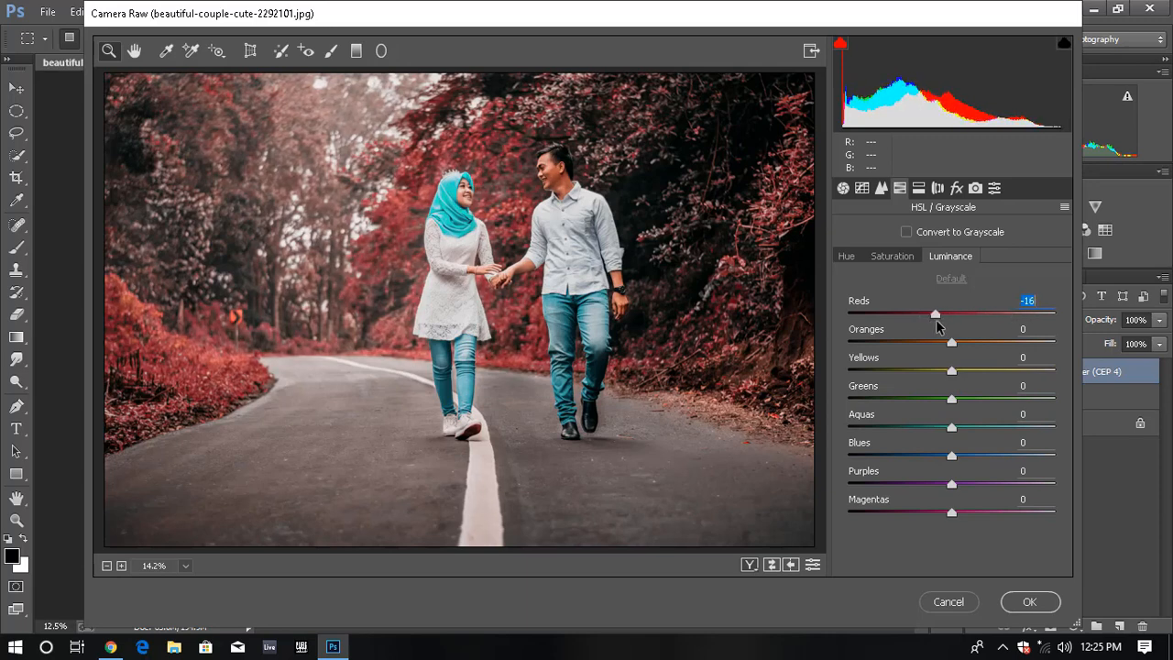
# Set the Aquas luminance to -53 and hue to +2, and raise the Aquas and Blues saturation
pyautogui.moveTo(949, 434); pyautogui.dragTo(896, 435)
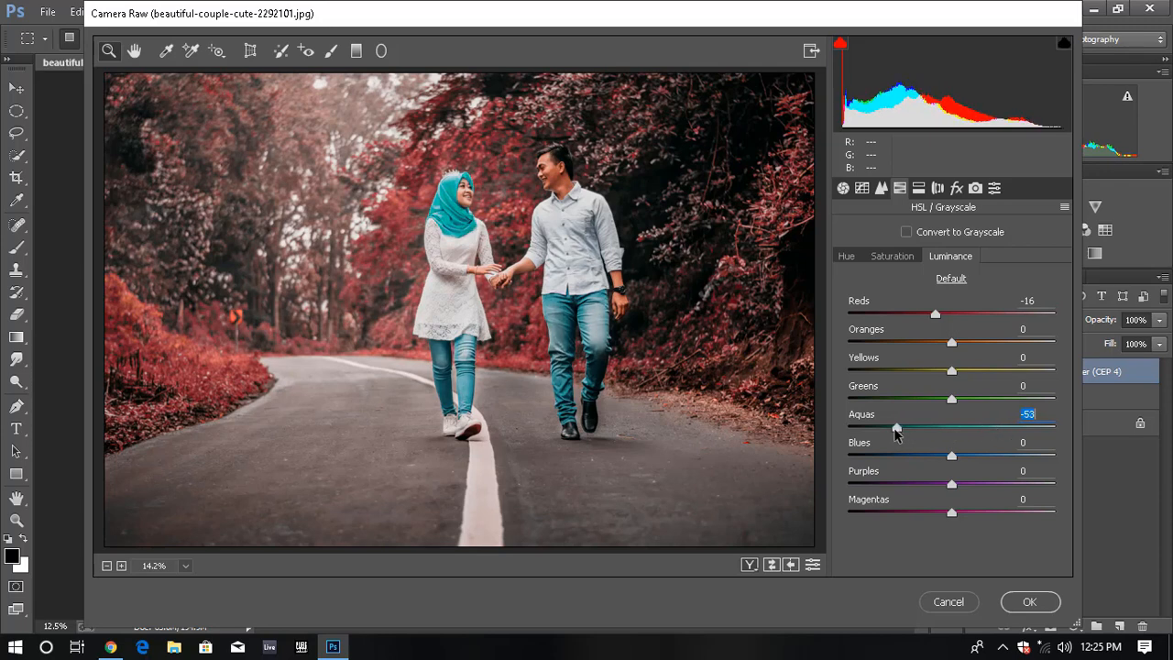
pyautogui.click(849, 256)
pyautogui.moveTo(949, 430)
pyautogui.mouseDown()
pyautogui.moveTo(909, 427)
pyautogui.moveTo(972, 427)
pyautogui.moveTo(953, 433)
pyautogui.mouseUp()
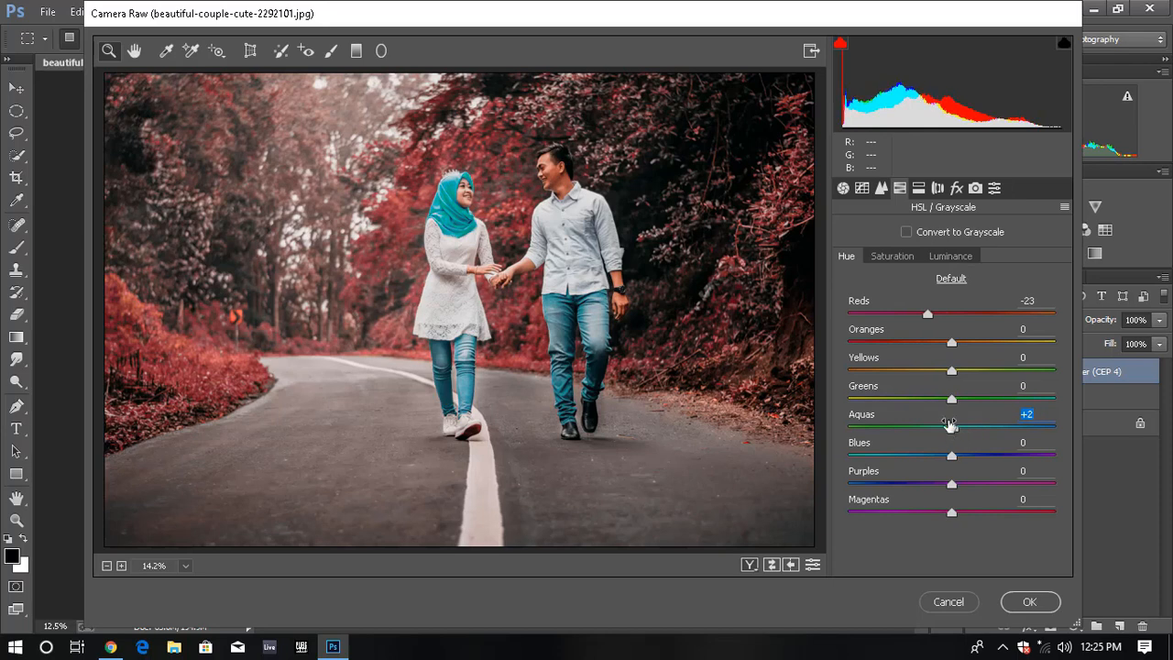
pyautogui.click(892, 255)
pyautogui.moveTo(947, 427); pyautogui.dragTo(979, 458)
# Shift the Blues hue toward aqua and open the Camera Raw Effects settings
pyautogui.click(851, 256)
pyautogui.moveTo(952, 459)
pyautogui.mouseDown()
pyautogui.moveTo(926, 456)
pyautogui.moveTo(979, 457)
pyautogui.moveTo(925, 457)
pyautogui.moveTo(960, 456)
pyautogui.moveTo(936, 458)
pyautogui.mouseUp()
pyautogui.click(891, 256)
pyautogui.click(931, 257)
pyautogui.click(956, 189)
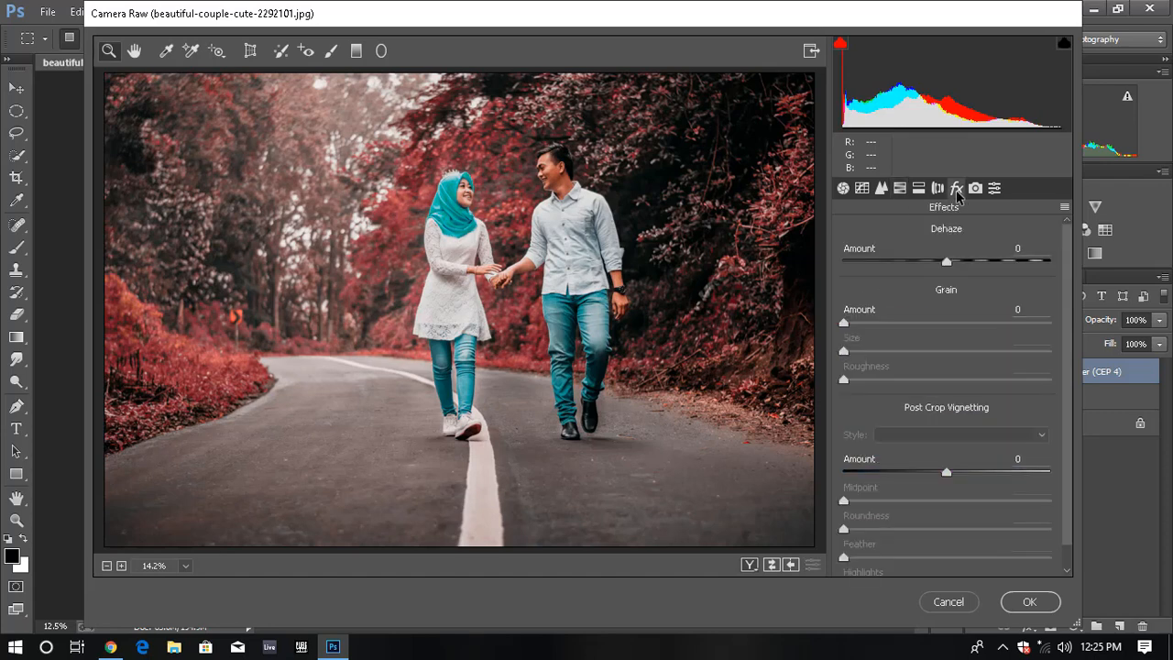
# Set the post-crop vignetting amount to -8 and adjust the vignette's roundness
pyautogui.moveTo(947, 475)
pyautogui.mouseDown()
pyautogui.moveTo(891, 485)
pyautogui.moveTo(876, 474)
pyautogui.moveTo(938, 489)
pyautogui.mouseUp()
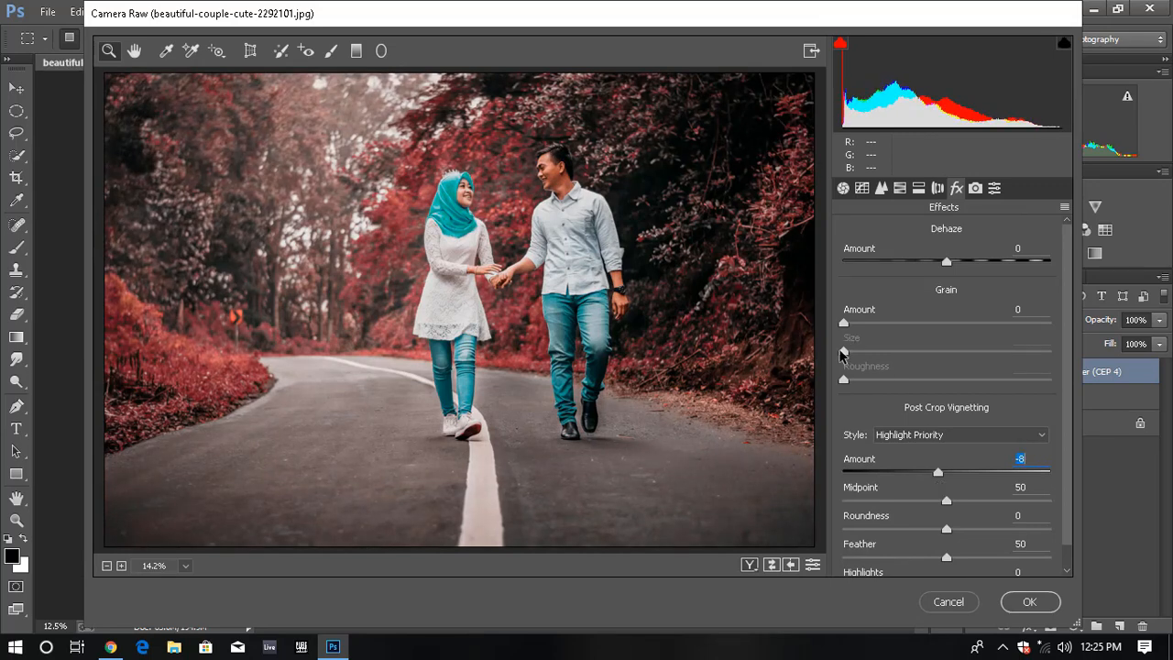
pyautogui.moveTo(954, 532)
pyautogui.mouseDown()
pyautogui.moveTo(1009, 527)
pyautogui.moveTo(971, 530)
pyautogui.mouseUp()
# Set Highlights to -62, Whites to -6 and Blacks to +15 in the Basic adjustments
pyautogui.click(843, 187)
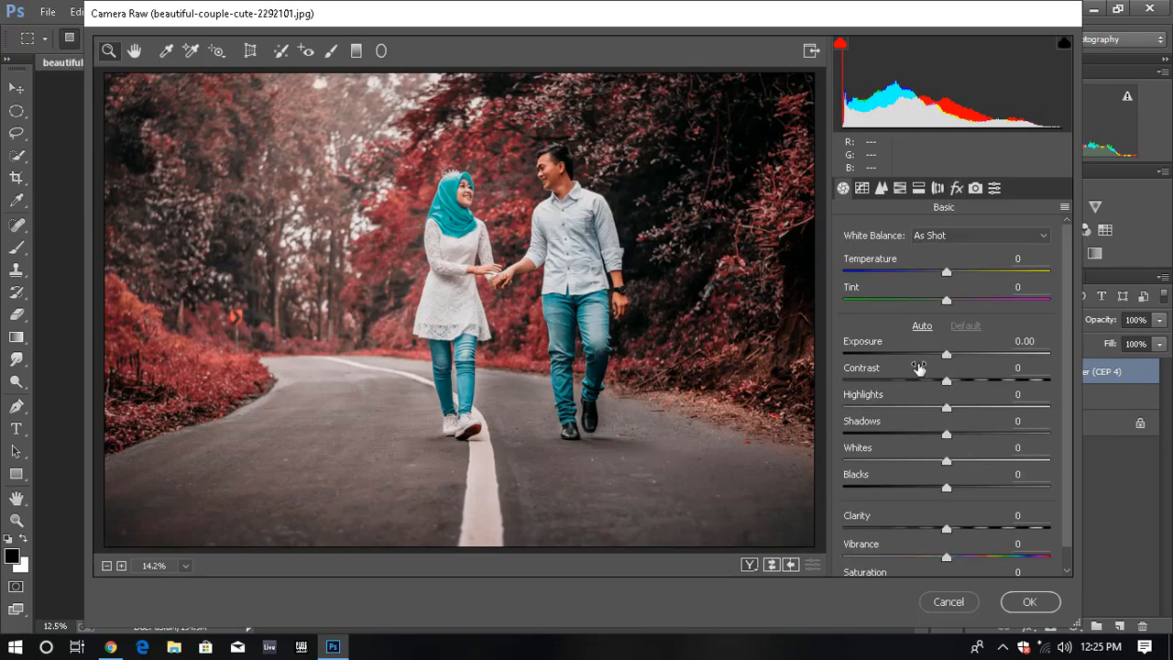
pyautogui.moveTo(947, 407); pyautogui.dragTo(880, 423)
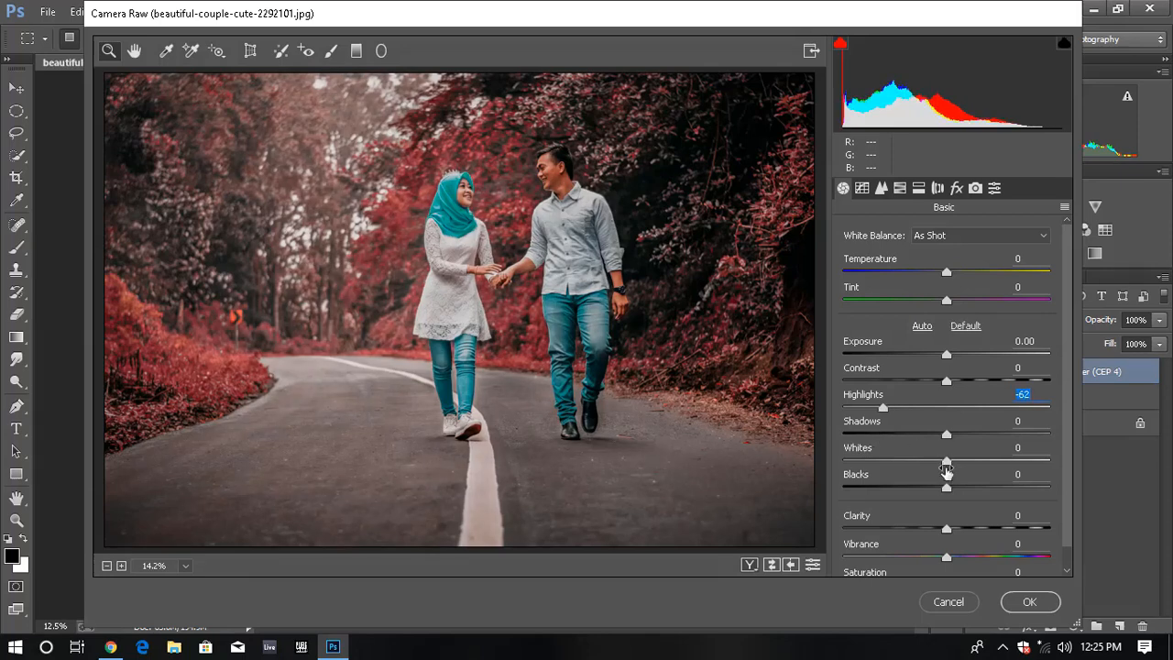
pyautogui.moveTo(947, 461); pyautogui.dragTo(964, 486)
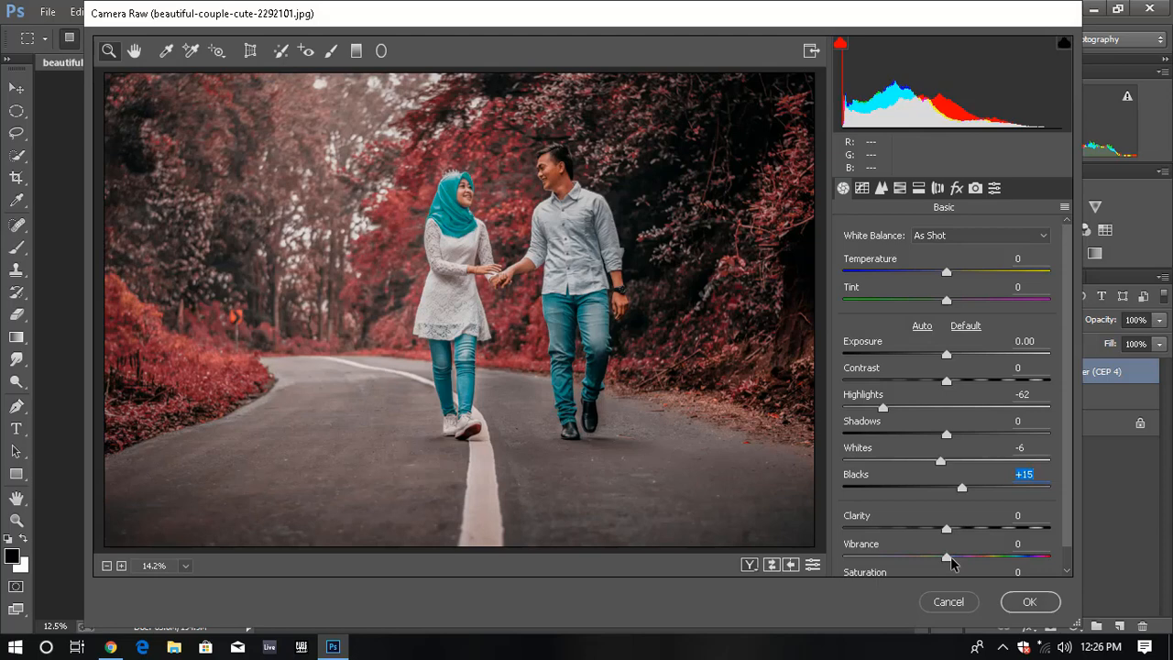
# Set Clarity to +18, Vibrance to +16 and Saturation to -8, and shift both Temperature and Tint to -3
pyautogui.moveTo(947, 530); pyautogui.dragTo(967, 558)
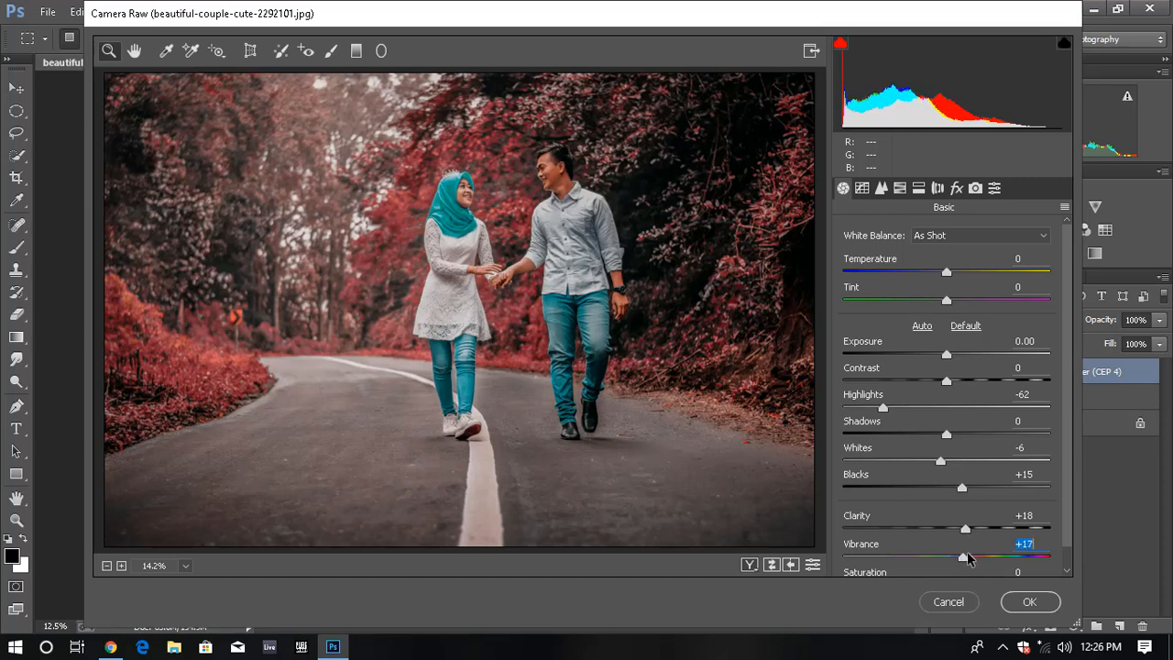
pyautogui.scroll(-1, 1061, 458)
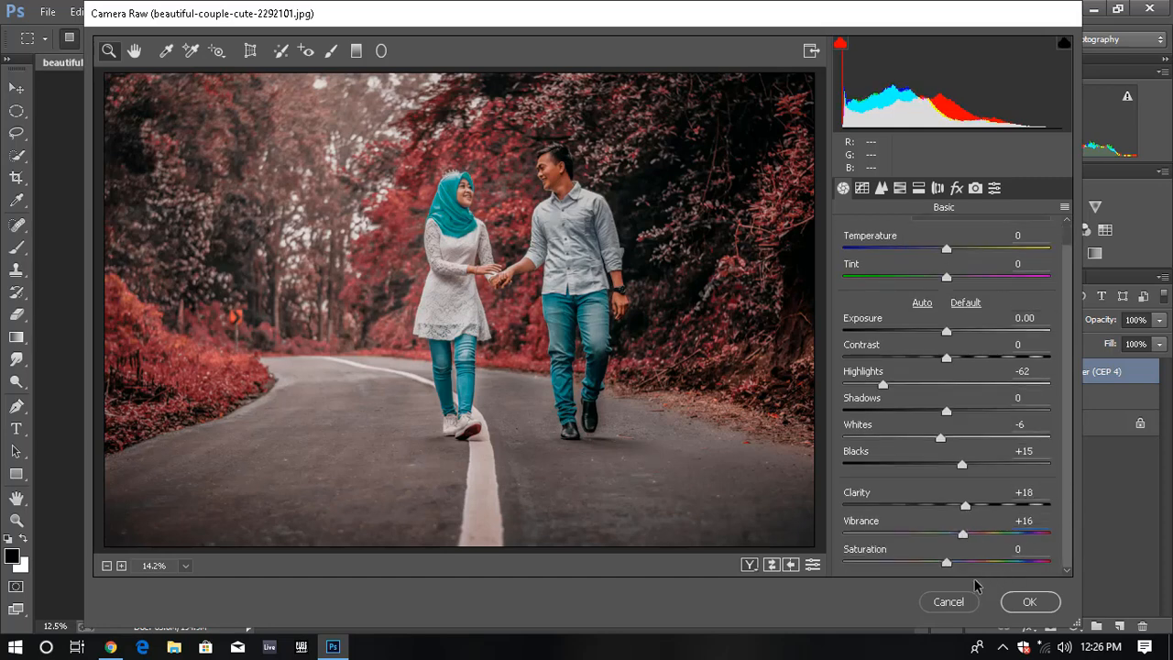
pyautogui.moveTo(945, 562); pyautogui.dragTo(934, 562)
pyautogui.moveTo(956, 253); pyautogui.dragTo(945, 277)
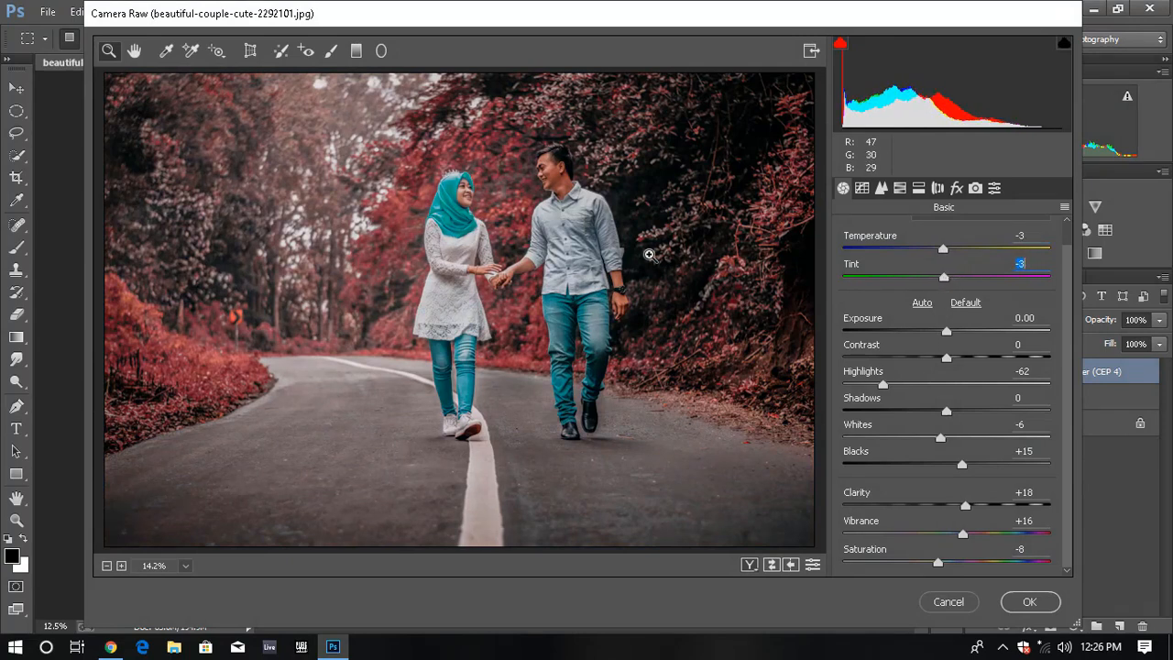
# Draw a graduated filter from below the photo up to the couple's waist level and set its exposure to -3.20
pyautogui.click(357, 51)
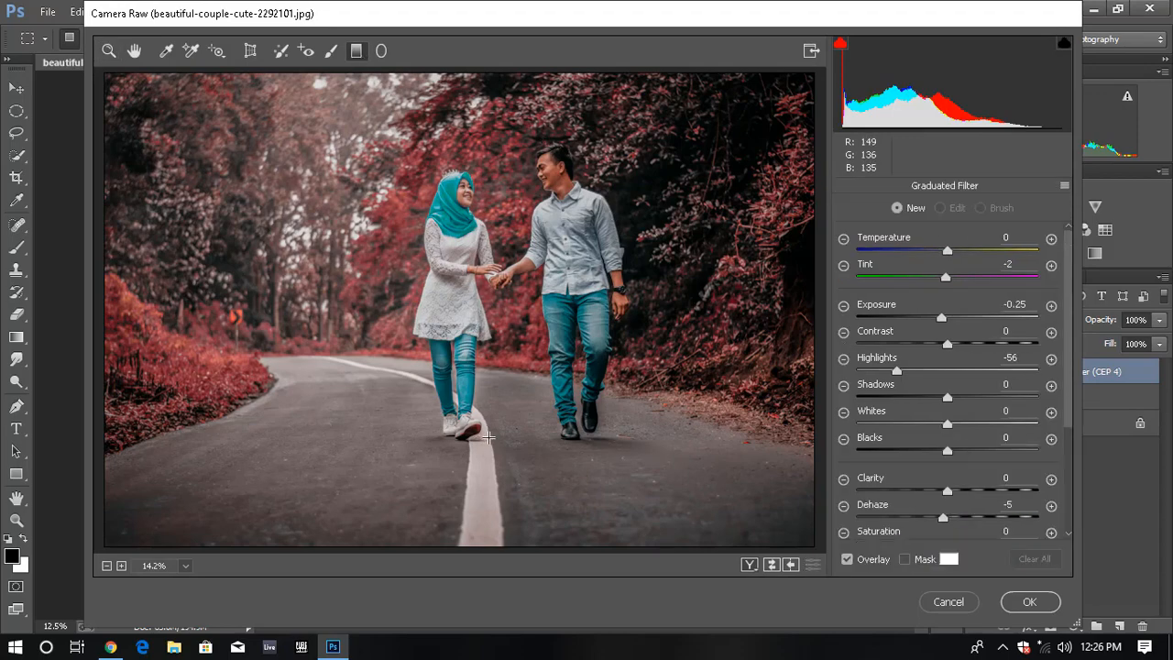
pyautogui.hotkey('ctrl', '-')
pyautogui.hotkey('ctrl', '-')
pyautogui.moveTo(489, 489); pyautogui.dragTo(487, 305)
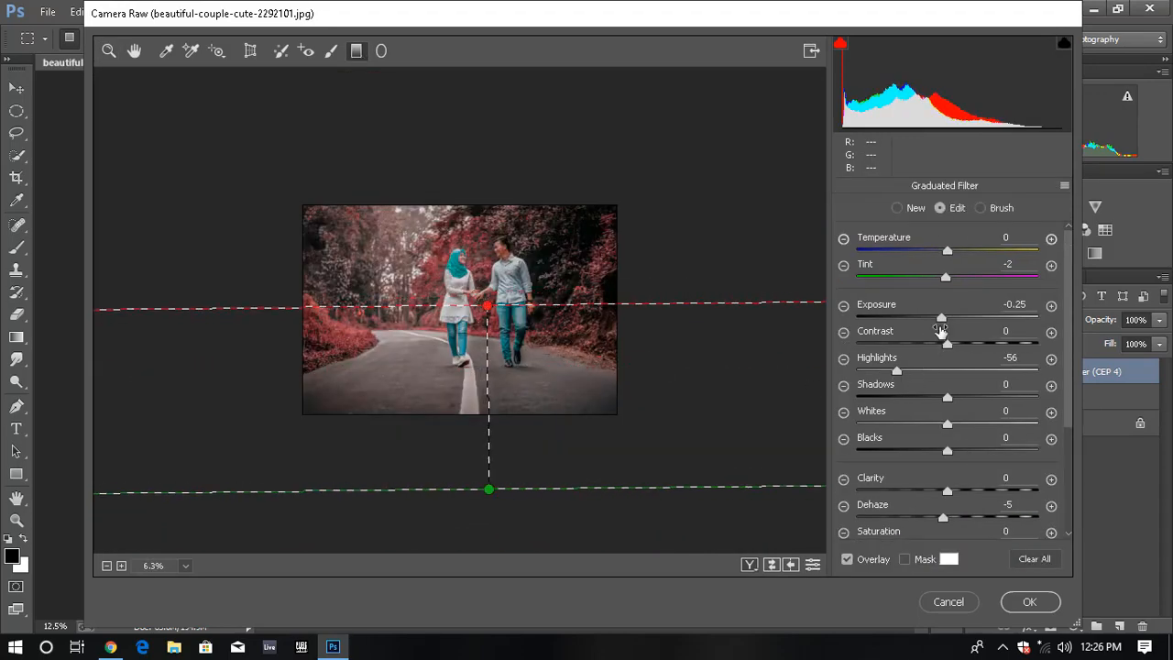
pyautogui.moveTo(941, 320); pyautogui.dragTo(875, 318)
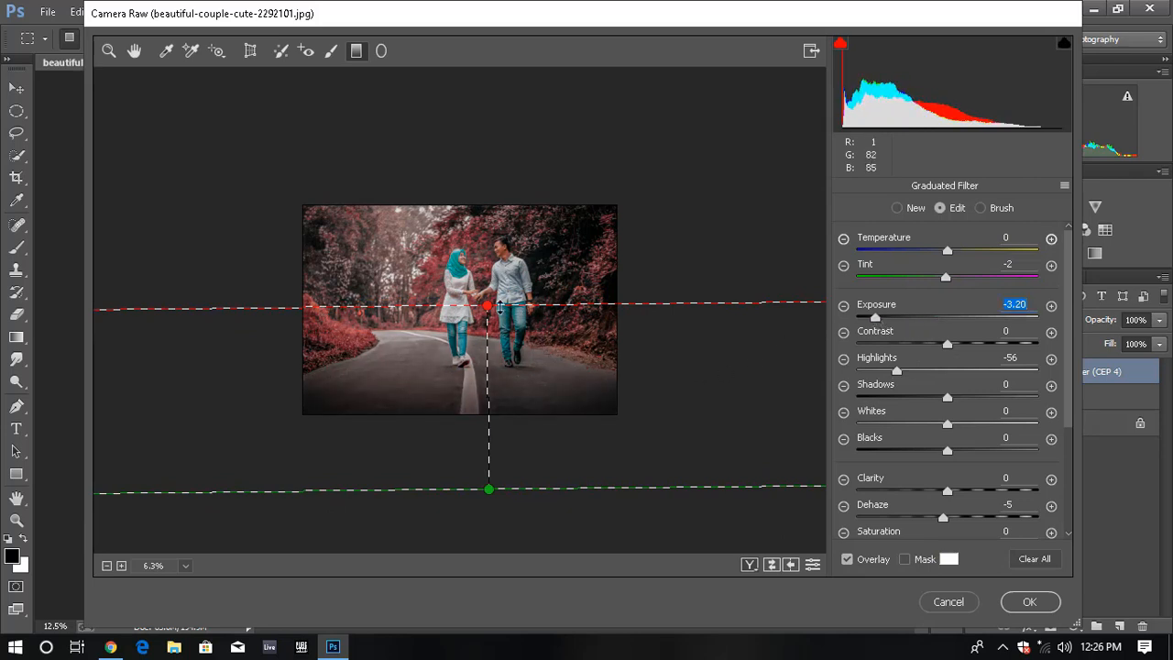
pyautogui.moveTo(496, 318); pyautogui.dragTo(496, 309)
# Set the graduated filter's Highlights to -36
pyautogui.hotkey('ctrl', '+')
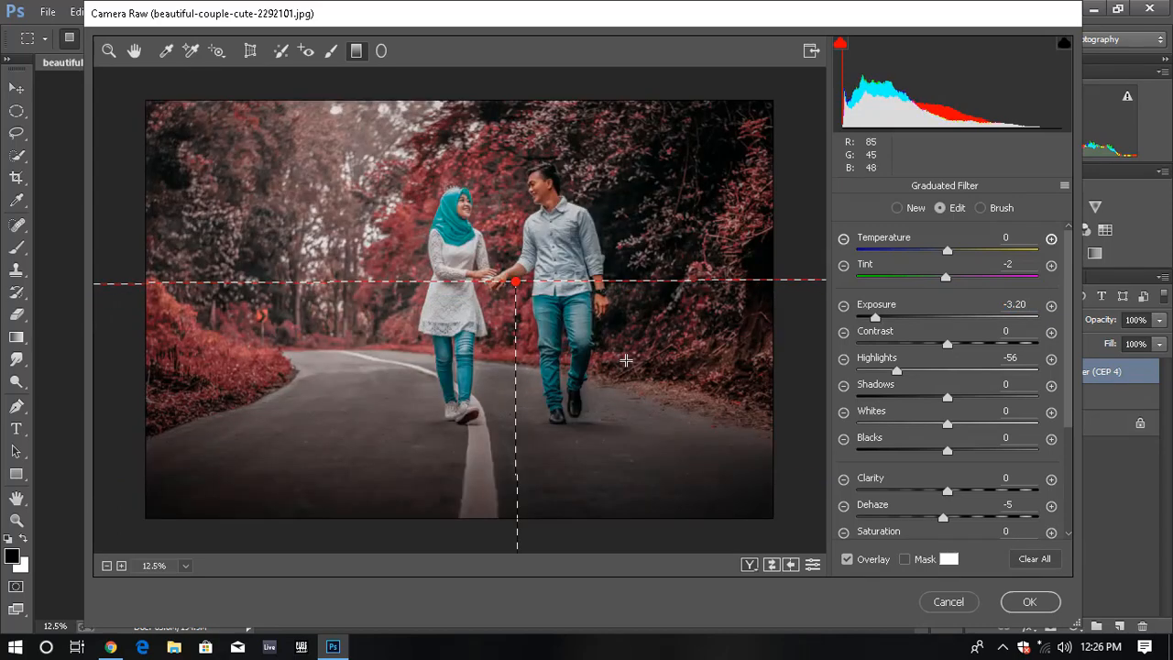
pyautogui.hotkey('ctrl', '-')
pyautogui.hotkey('ctrl', '+')
pyautogui.moveTo(906, 370); pyautogui.dragTo(915, 370)
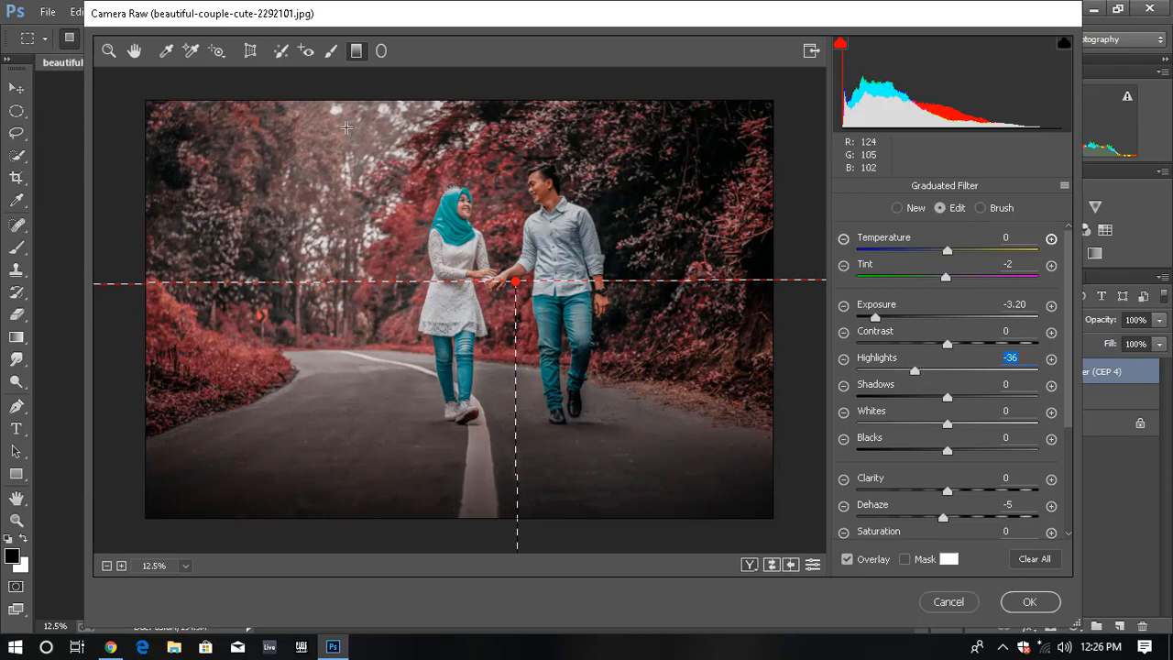
# Return to the Basic adjustments, set Contrast to +17 and apply the Camera Raw edits
pyautogui.click(135, 52)
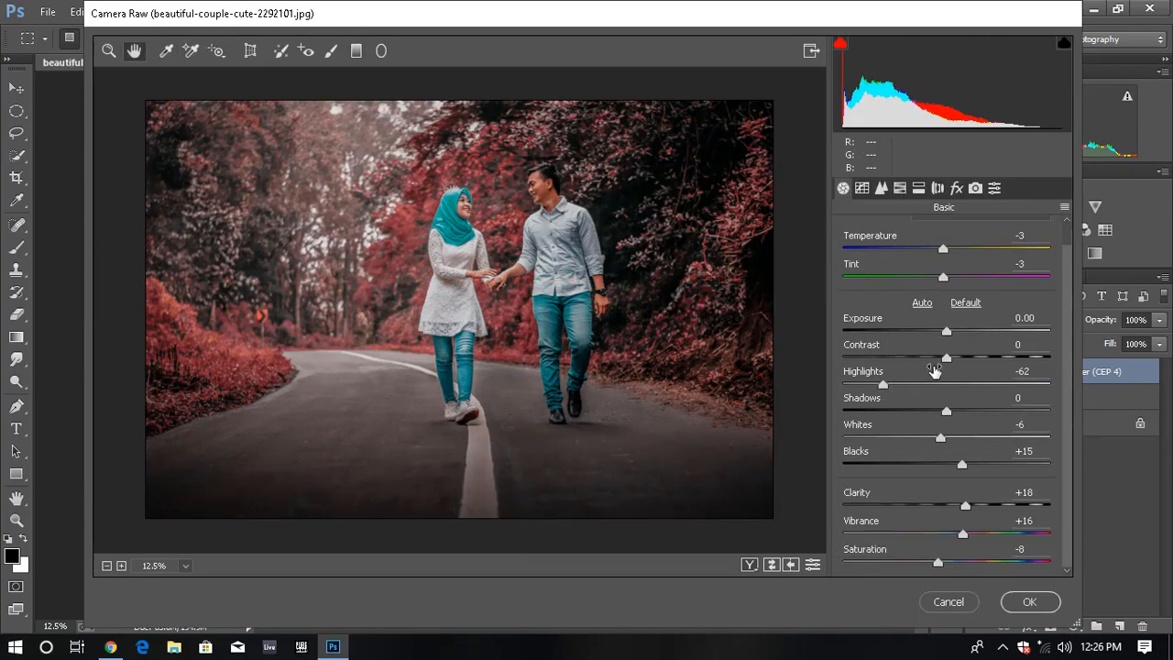
pyautogui.moveTo(944, 355)
pyautogui.mouseDown()
pyautogui.moveTo(895, 359)
pyautogui.moveTo(962, 356)
pyautogui.mouseUp()
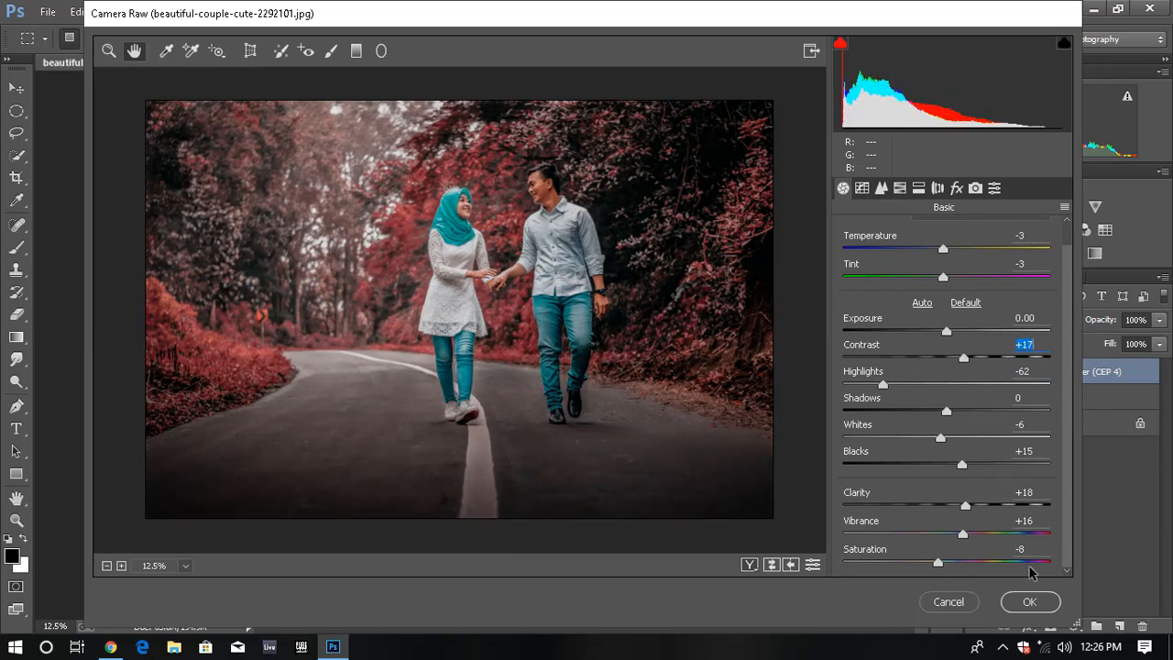
pyautogui.click(1031, 602)
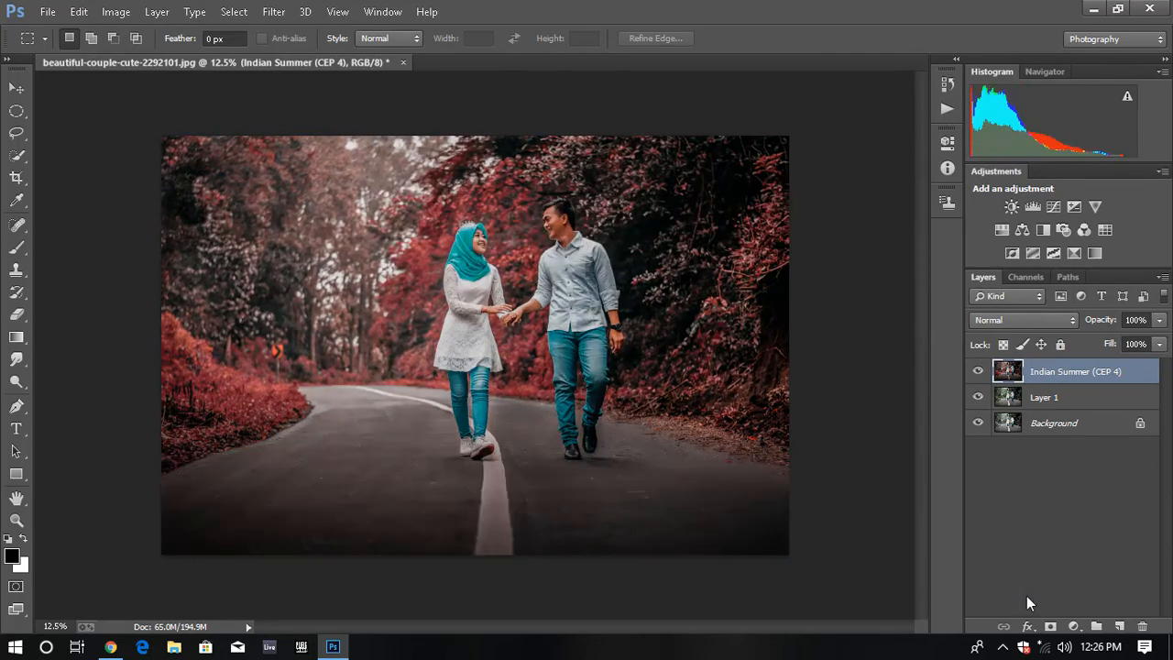
# Hide Layer 1 and toggle the Indian Summer layer's visibility to compare the grade with the original photo
pyautogui.hotkey('ctrl', '+')
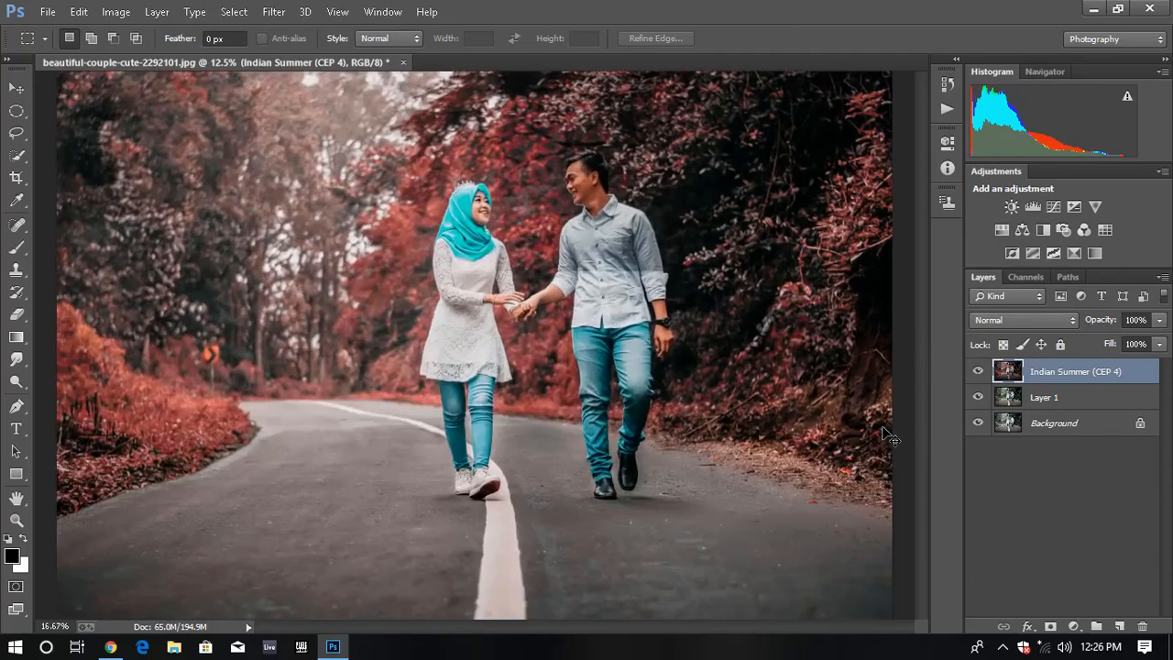
pyautogui.click(977, 397)
pyautogui.click(976, 373)
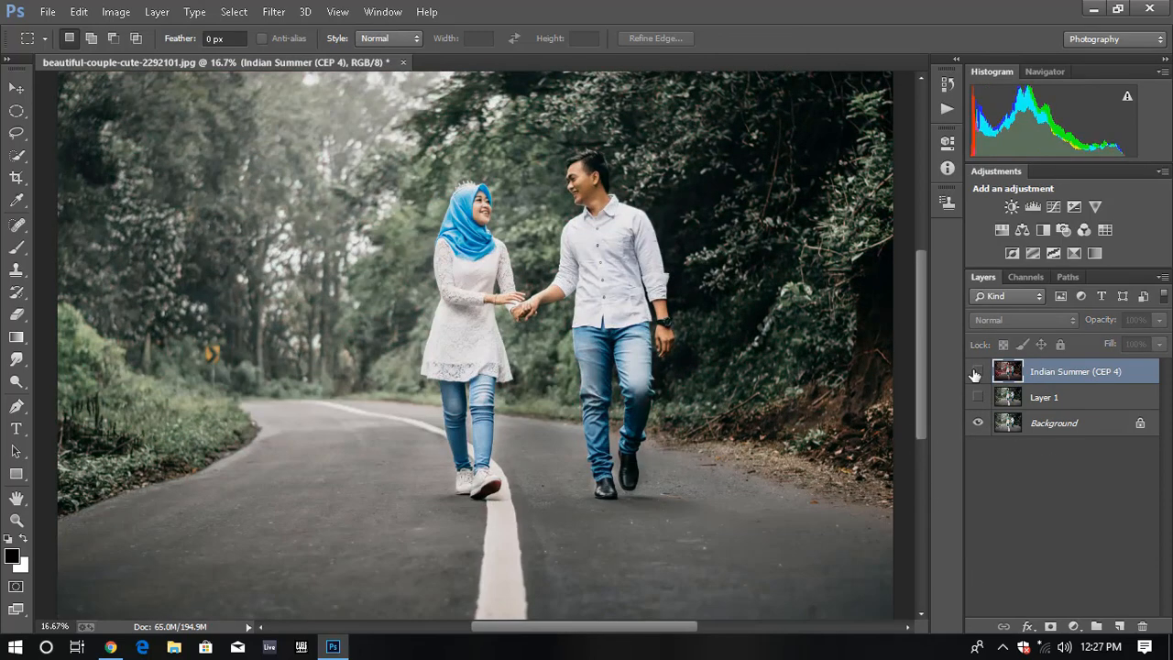
pyautogui.click(976, 372)
pyautogui.click(976, 372)
pyautogui.click(976, 372)
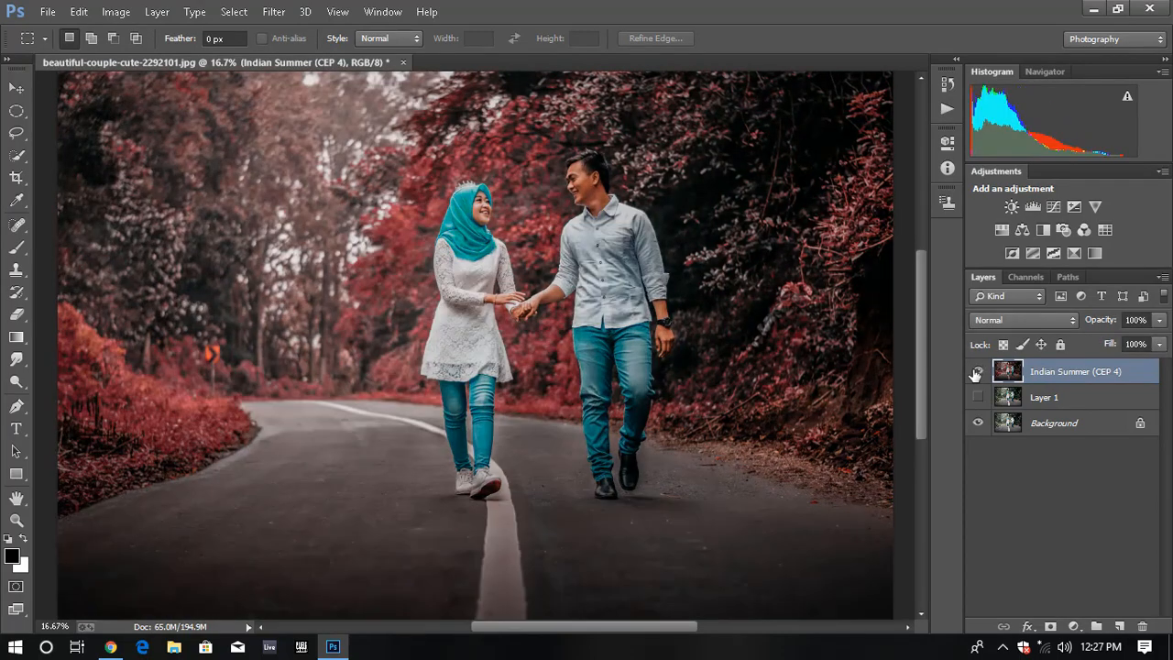
pyautogui.hotkey('ctrl', '-')
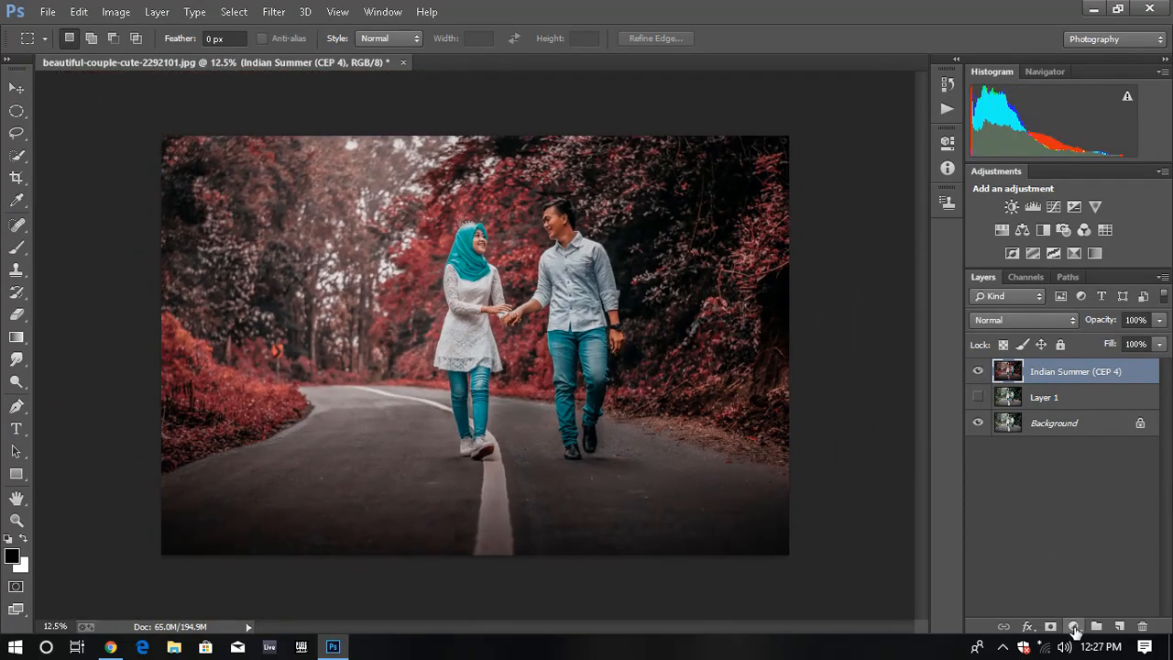
# Add a Color Lookup adjustment layer using the Bleach Bypass 3DLUT and set its opacity to 24%
pyautogui.click(1074, 627)
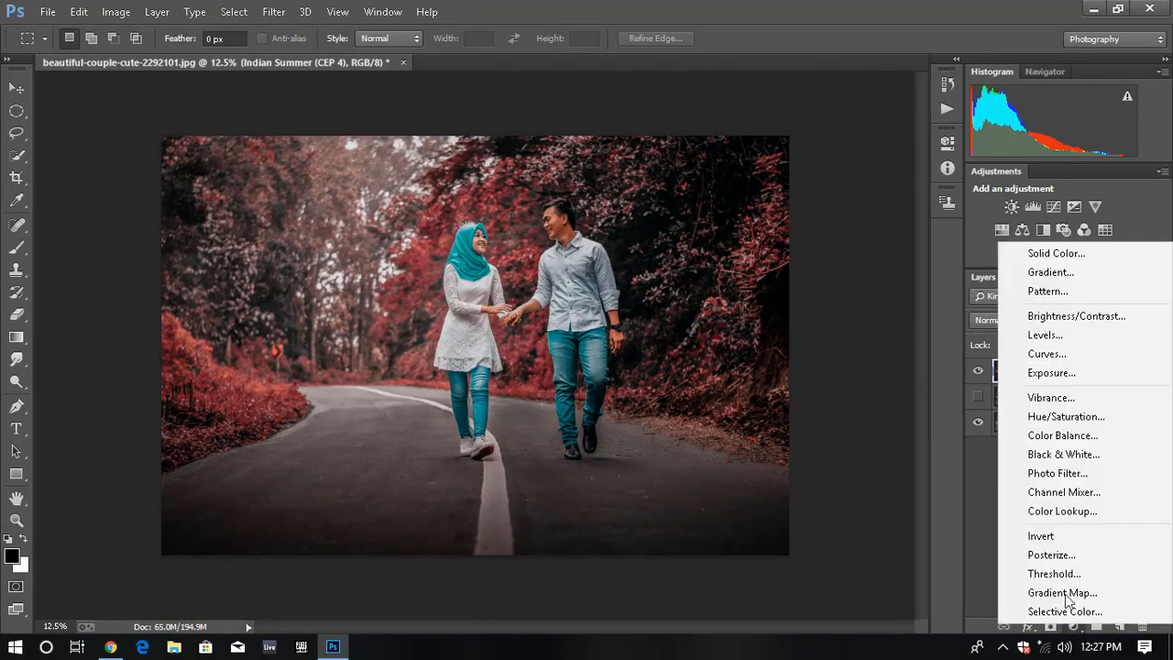
pyautogui.click(1067, 511)
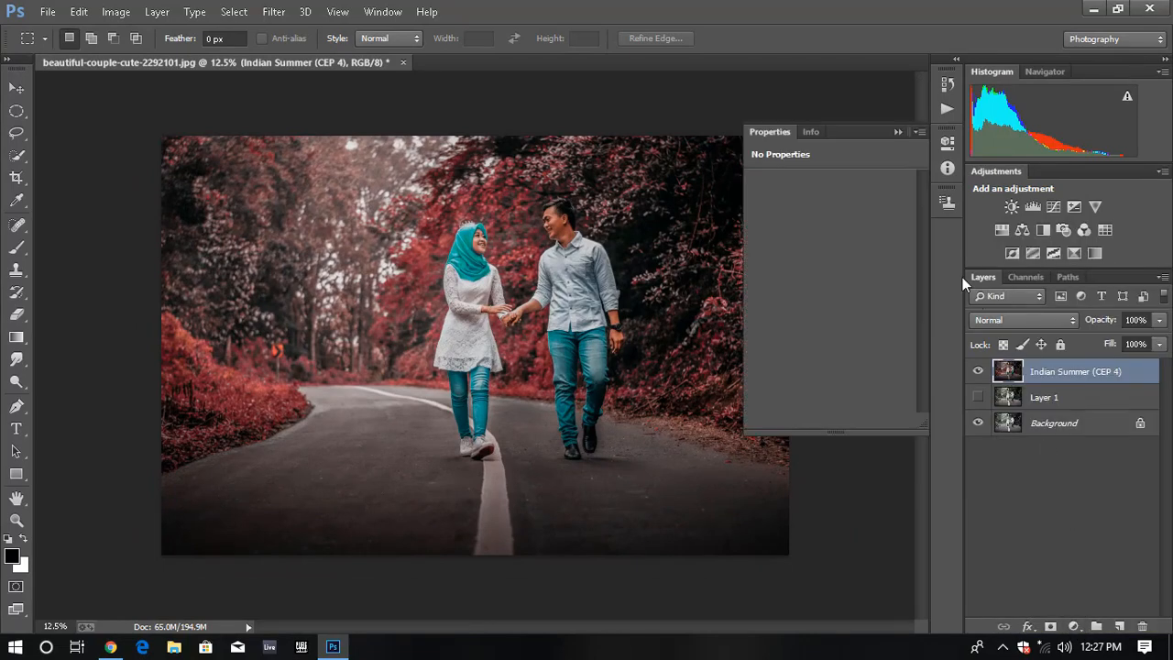
pyautogui.click(867, 184)
pyautogui.click(858, 257)
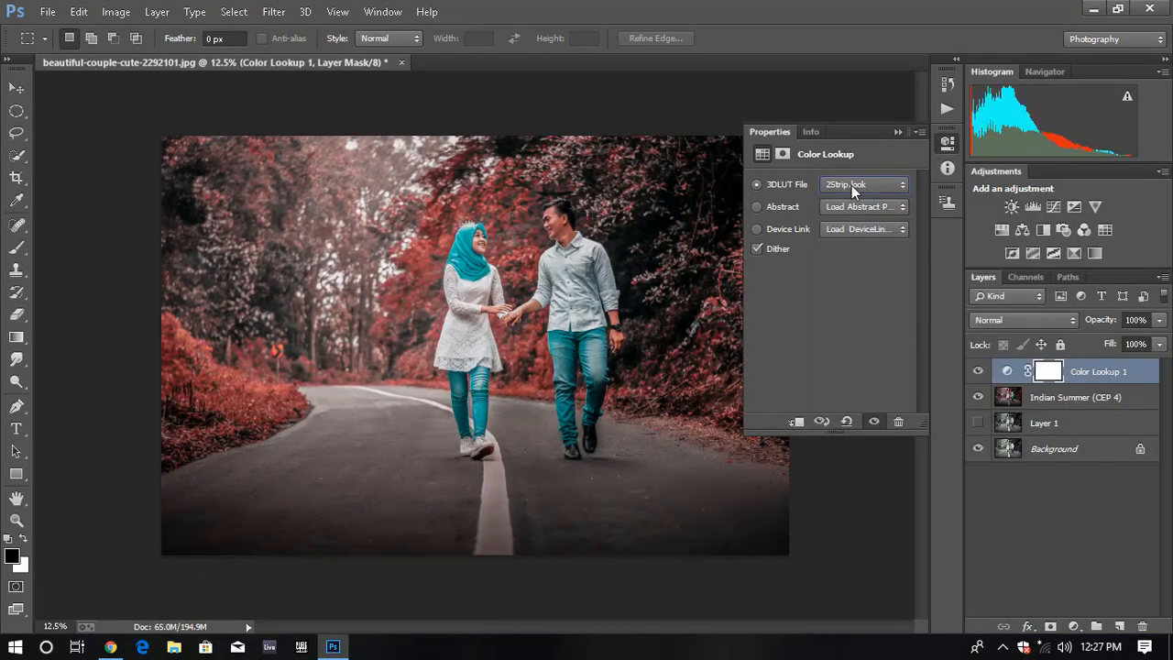
pyautogui.press('Down')
pyautogui.press('Down')
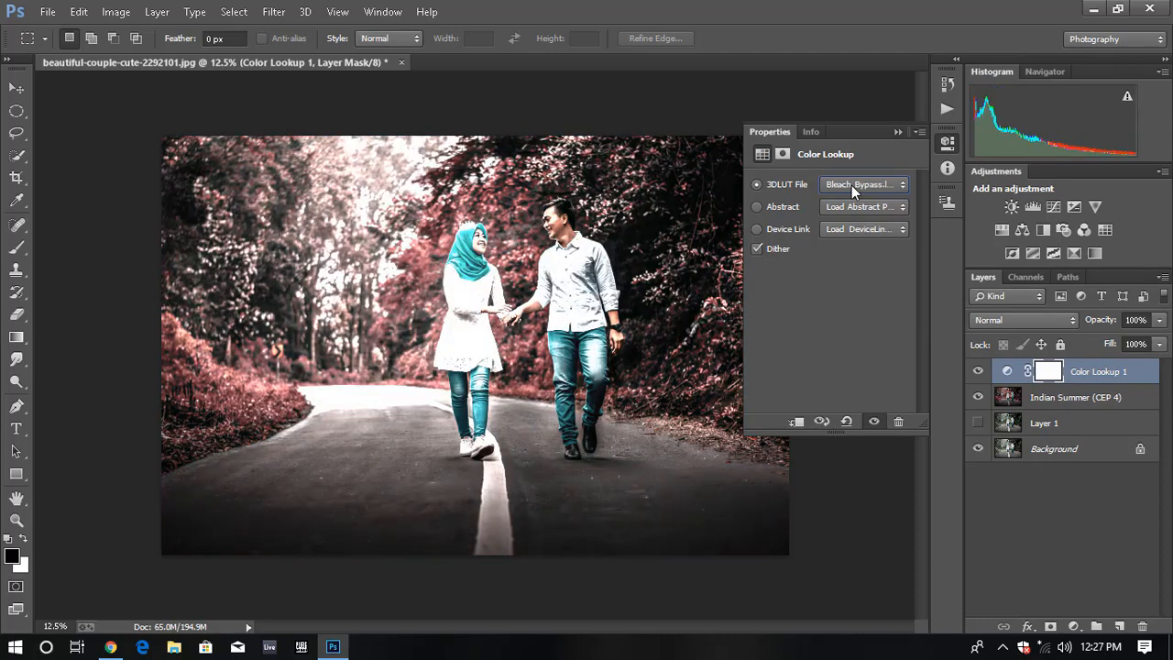
pyautogui.click(897, 131)
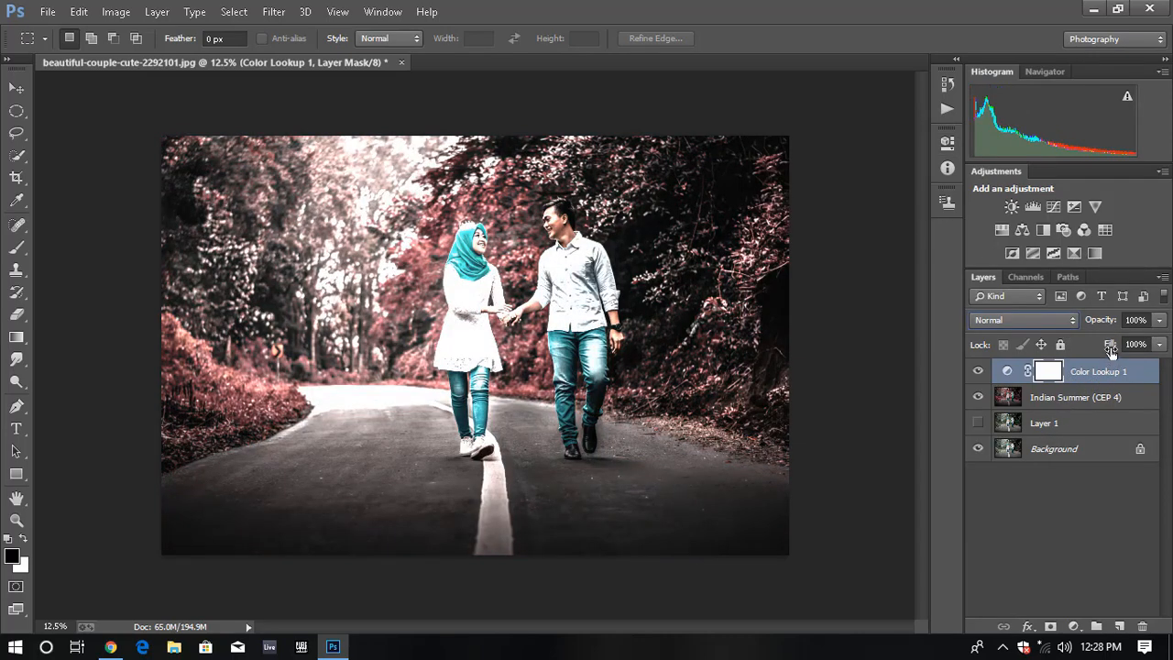
pyautogui.moveTo(1159, 320); pyautogui.dragTo(1092, 342)
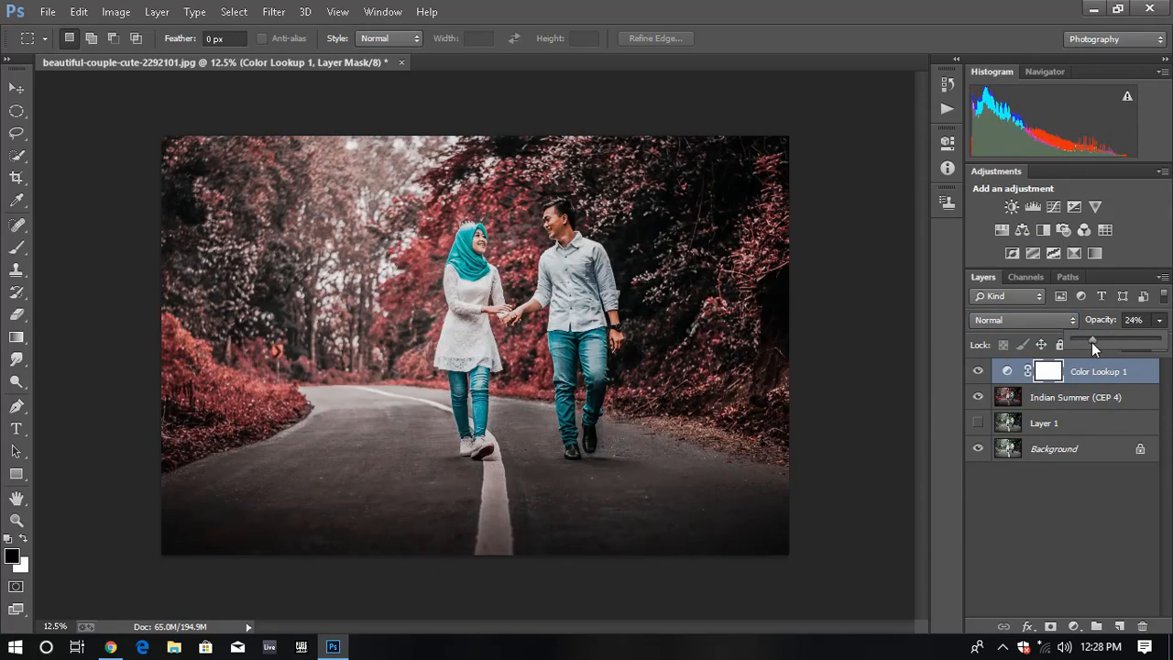
# Compare the photo with and without the Color Lookup layer, both close up and as a whole
pyautogui.click(978, 371)
pyautogui.click(978, 371)
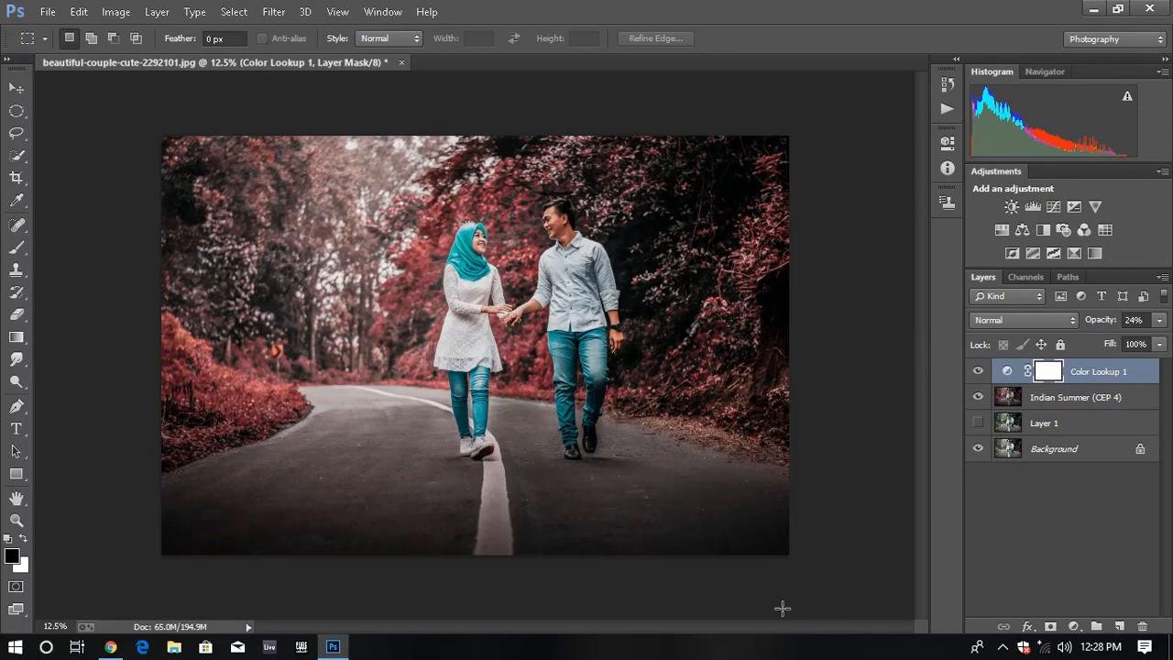
pyautogui.hotkey('ctrl', '+')
pyautogui.hotkey('ctrl', '+')
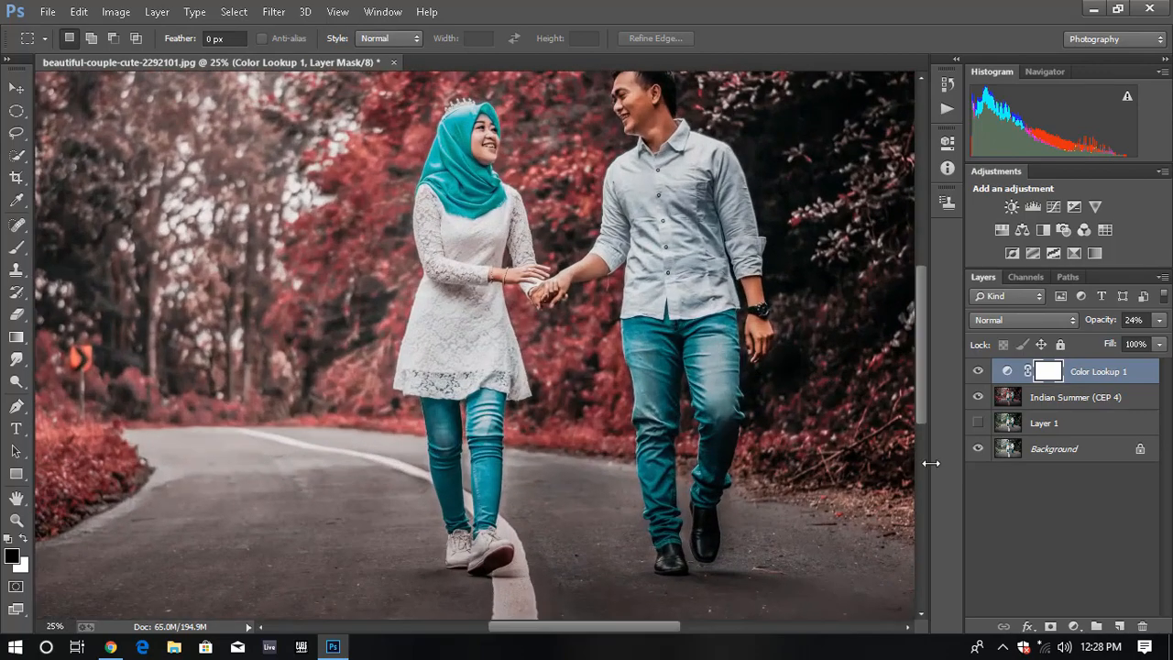
pyautogui.click(978, 371)
pyautogui.click(978, 371)
pyautogui.hotkey('ctrl', '-')
pyautogui.hotkey('ctrl', '-')
pyautogui.hotkey('ctrl', '+')
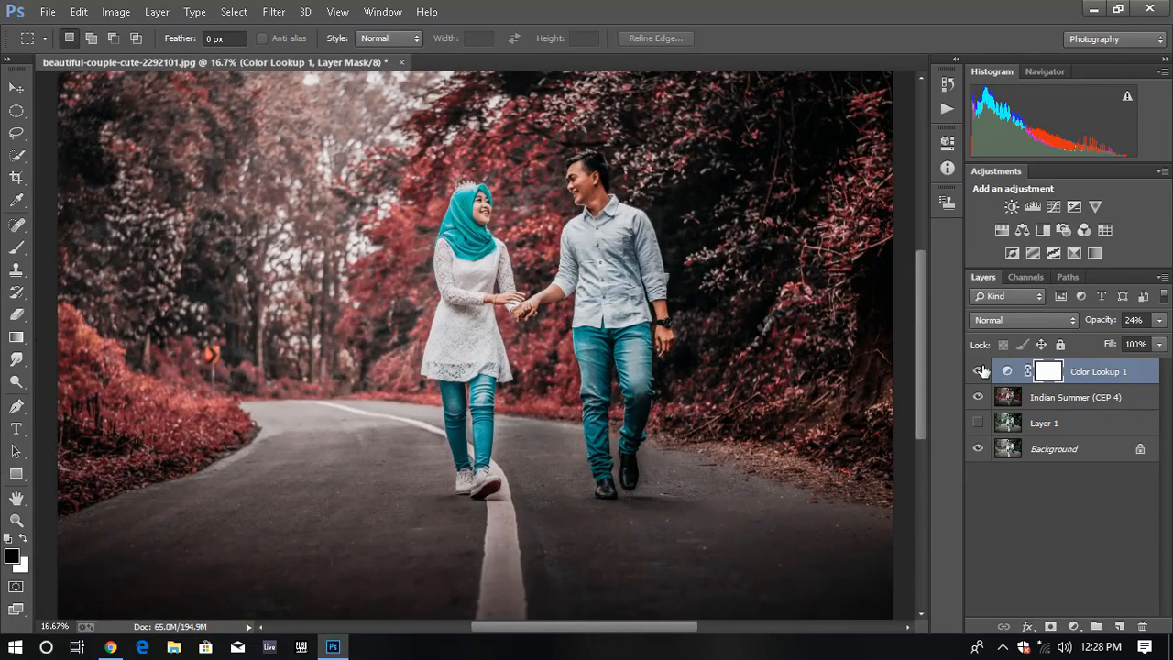
pyautogui.hotkey('ctrl', '-')
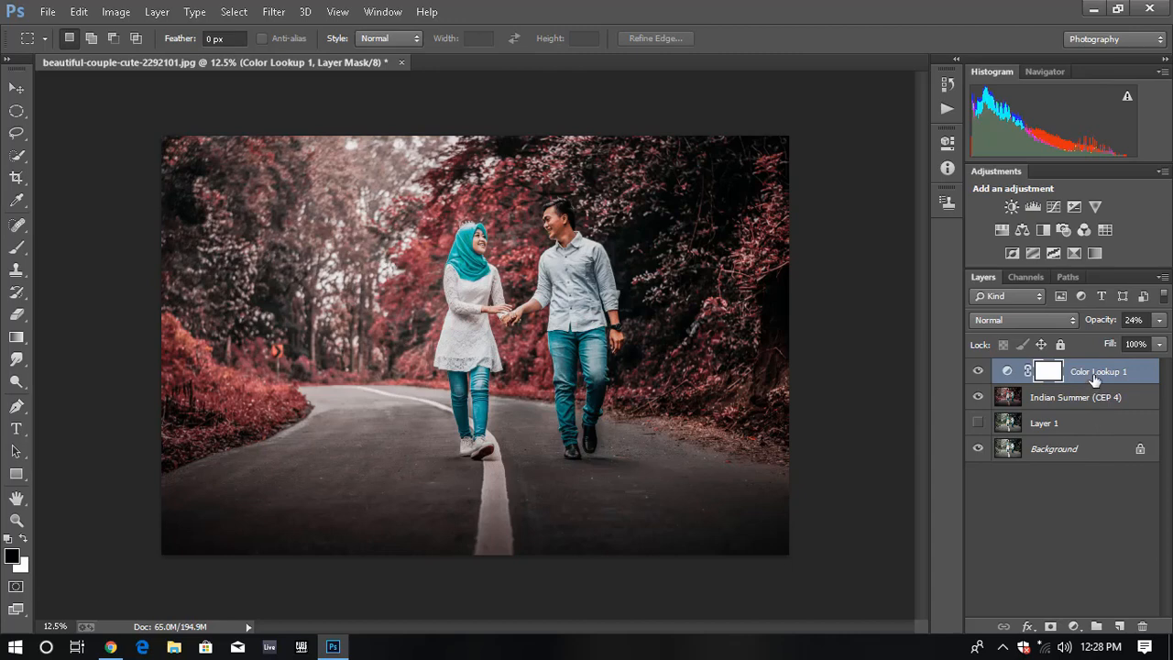
# Stamp all visible layers into a new top layer and open it in the Camera Raw filter
pyautogui.hotkey('ctrl', 'shift', 'alt', 'e')
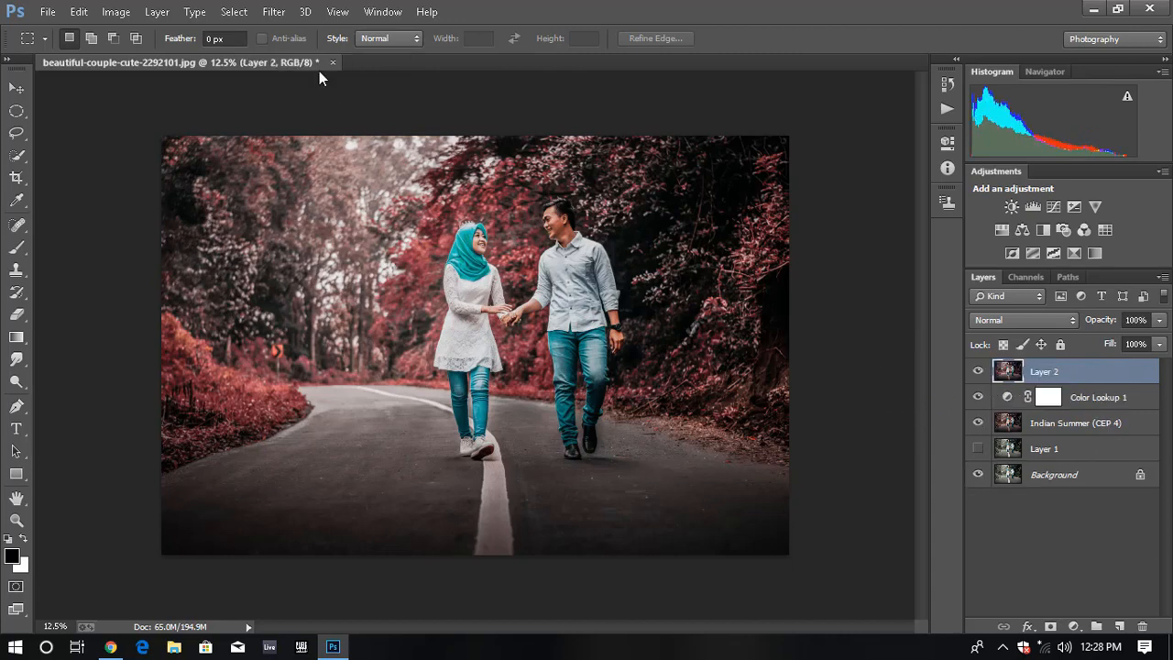
pyautogui.click(275, 13)
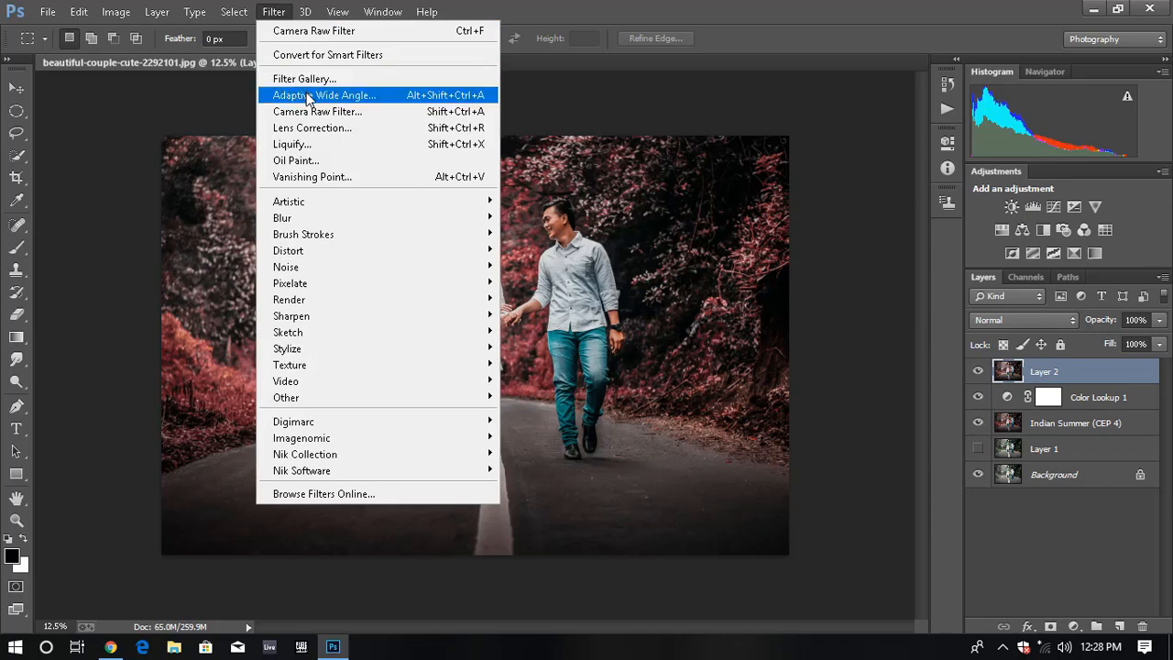
pyautogui.click(311, 112)
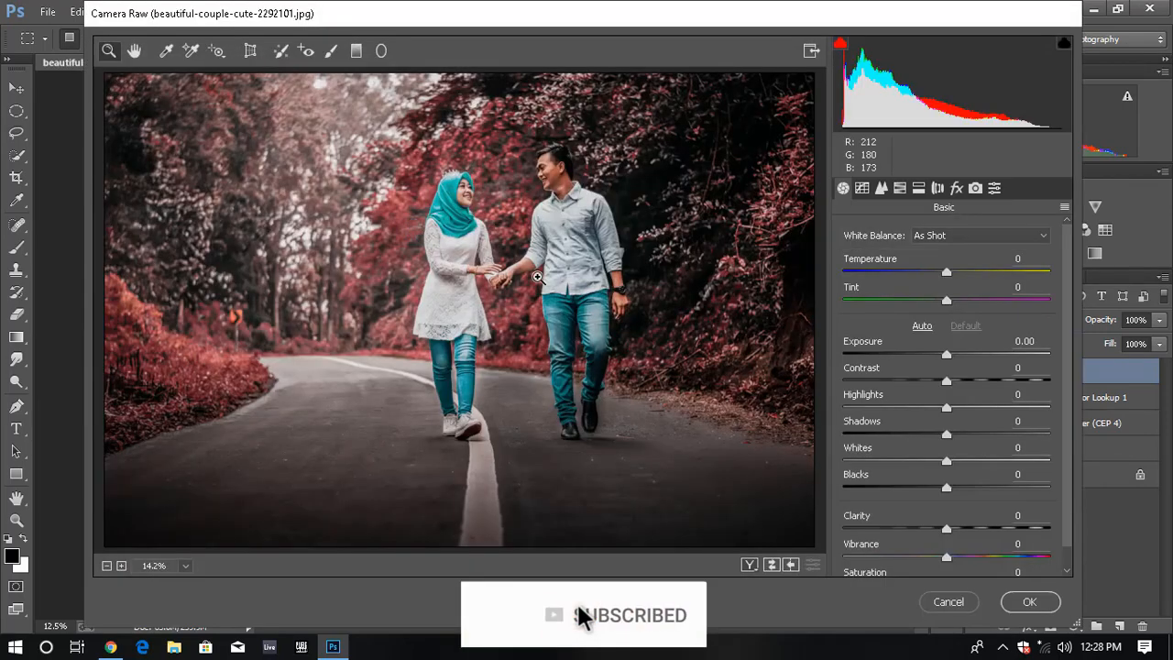
# Paint around the outer edges of the photo with an enlarged Adjustment Brush, keeping the couple clear of the strokes
pyautogui.click(332, 52)
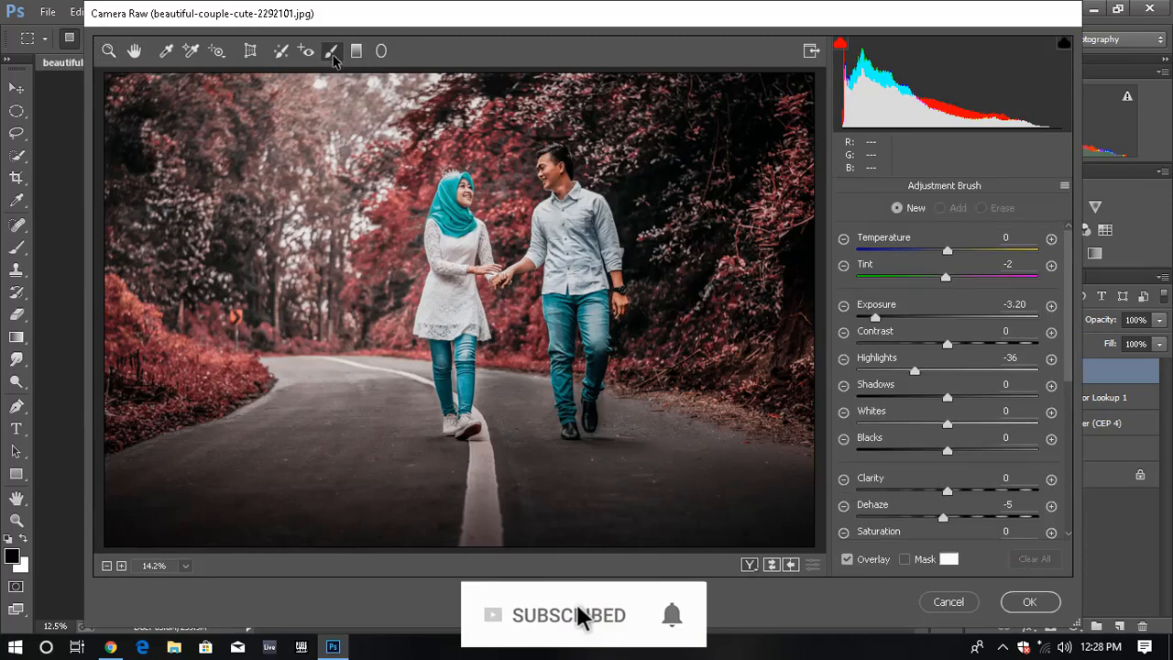
pyautogui.hotkey('ctrl', '-')
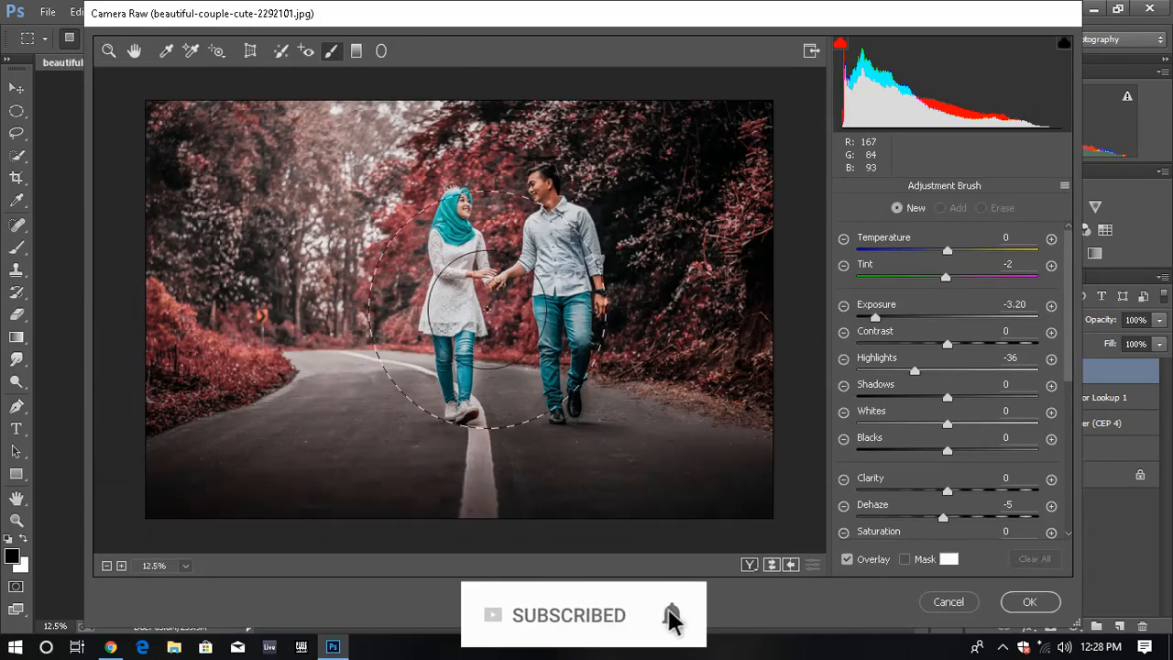
pyautogui.hotkey('ctrl', '-')
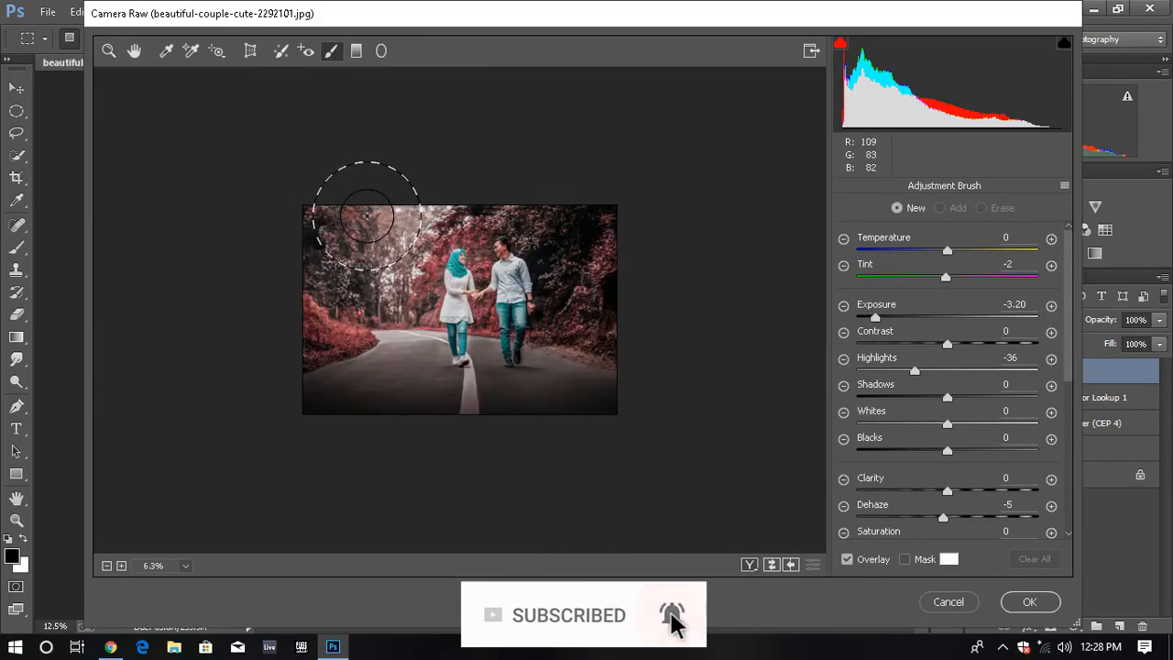
pyautogui.press(']')
pyautogui.press(']')
pyautogui.moveTo(383, 208)
pyautogui.mouseDown()
pyautogui.moveTo(345, 351)
pyautogui.moveTo(359, 372)
pyautogui.mouseUp()
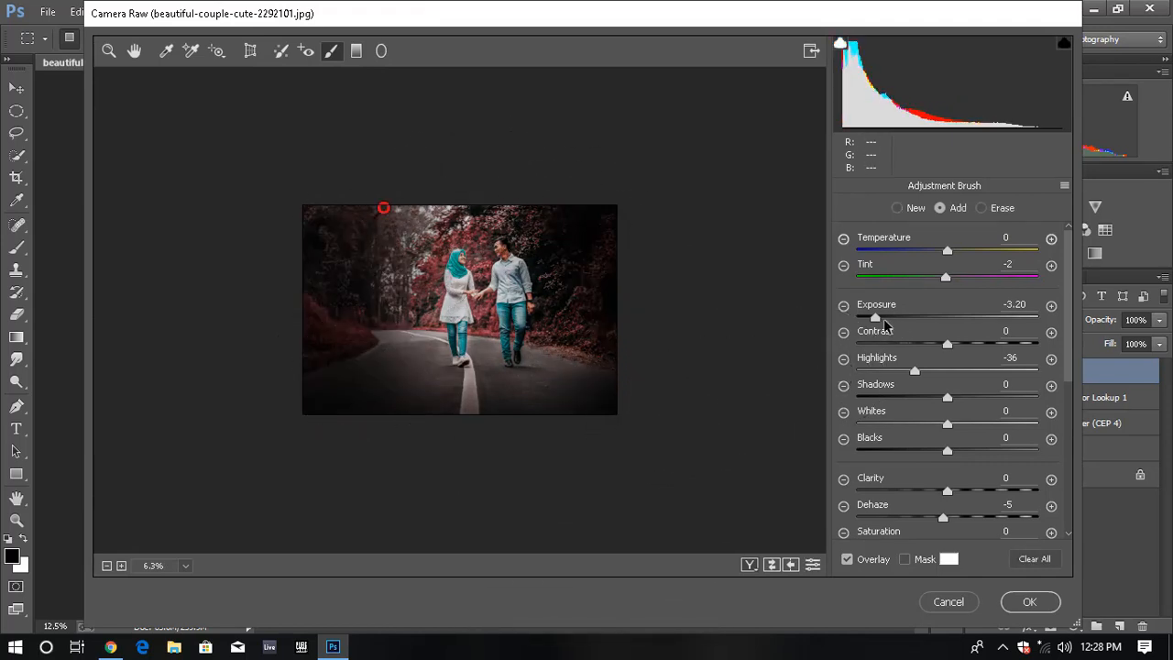
# Set the brushed area's exposure to -1.05, highlights to -14 and shadows to +17, and apply the Camera Raw filter
pyautogui.moveTo(885, 325); pyautogui.dragTo(929, 321)
pyautogui.moveTo(915, 370); pyautogui.dragTo(935, 370)
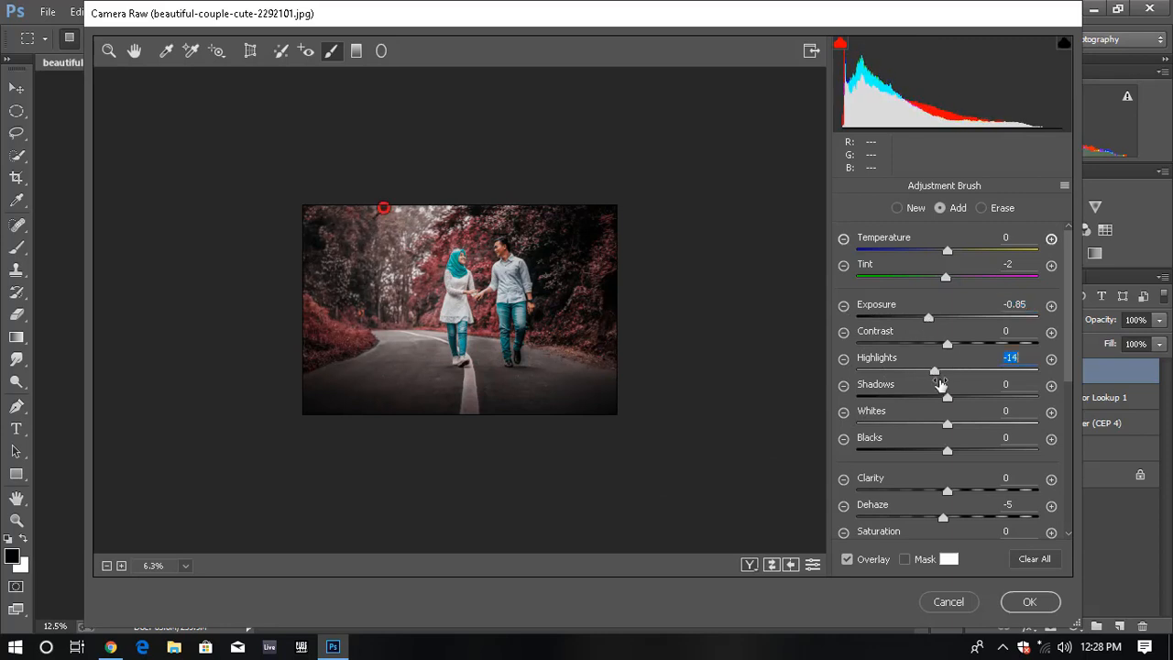
pyautogui.keyDown('ctrl'); pyautogui.click(705, 335); pyautogui.keyUp('ctrl')
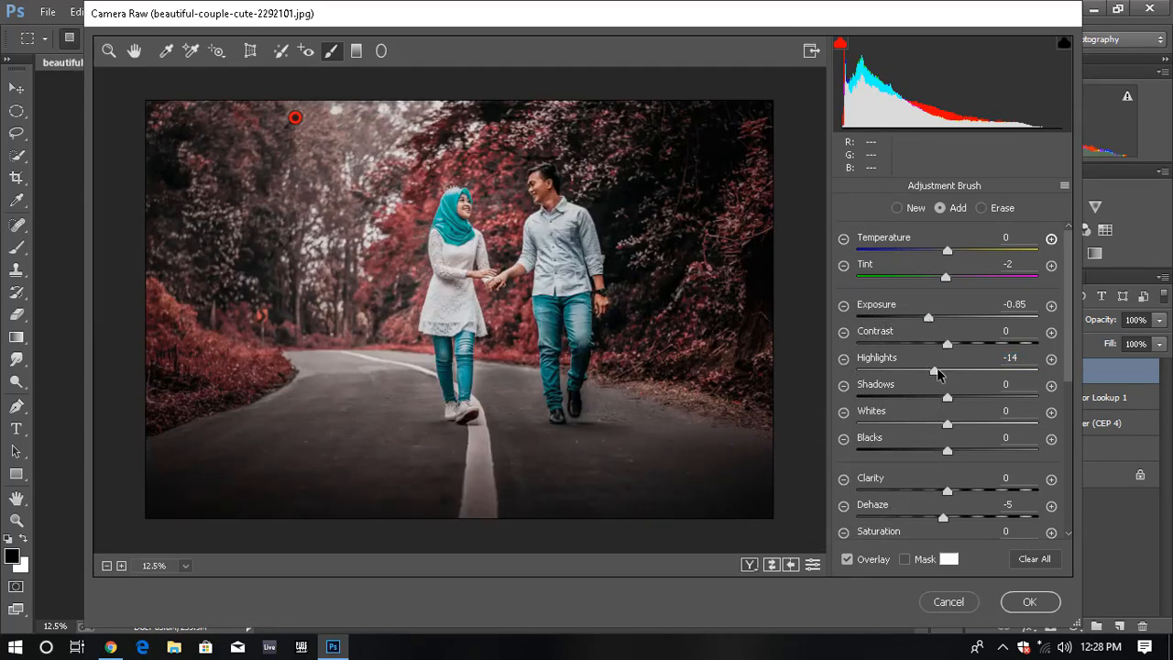
pyautogui.moveTo(946, 398)
pyautogui.mouseDown()
pyautogui.moveTo(978, 394)
pyautogui.moveTo(960, 395)
pyautogui.mouseUp()
pyautogui.moveTo(929, 318); pyautogui.dragTo(924, 319)
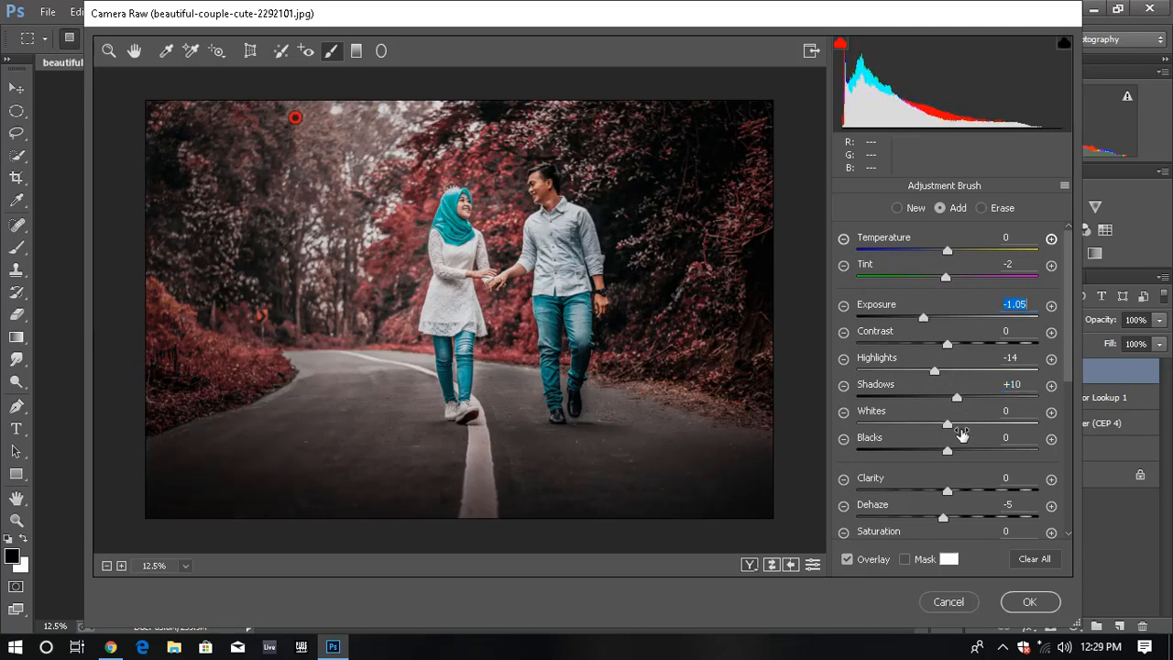
pyautogui.moveTo(957, 397); pyautogui.dragTo(963, 393)
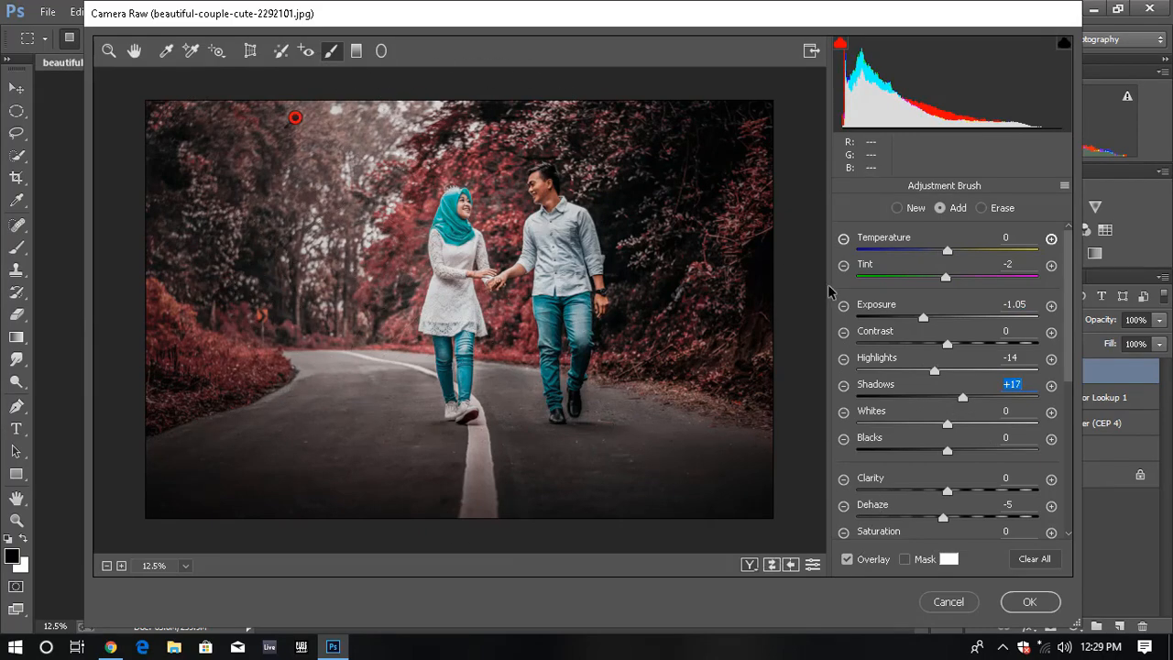
pyautogui.click(134, 50)
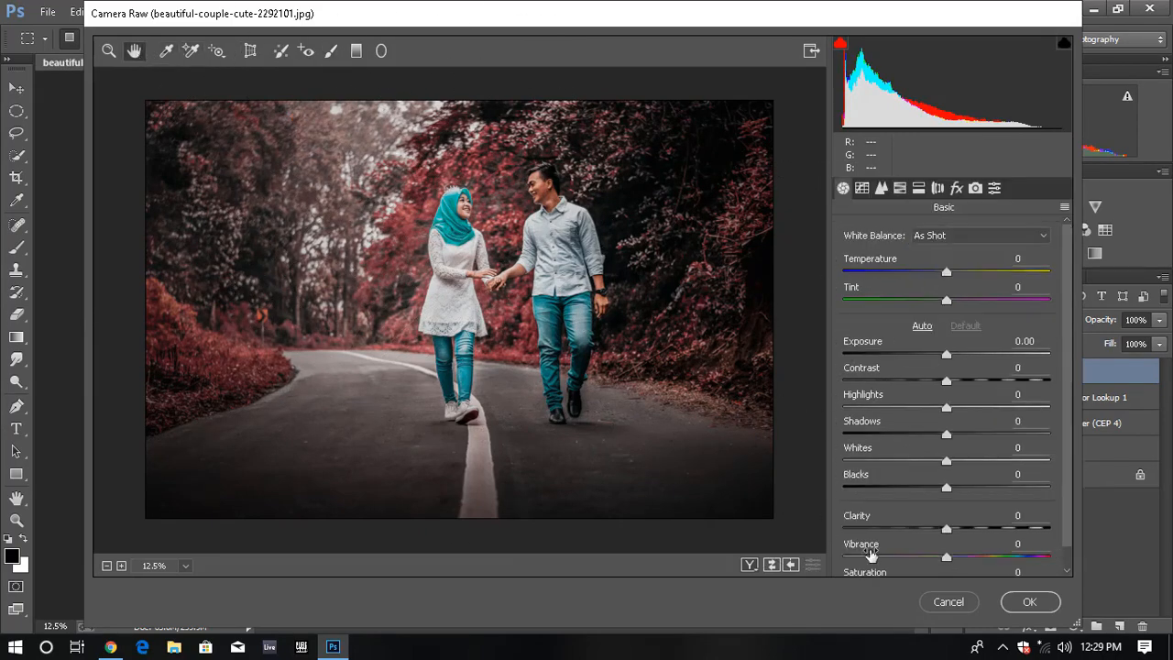
pyautogui.click(1030, 601)
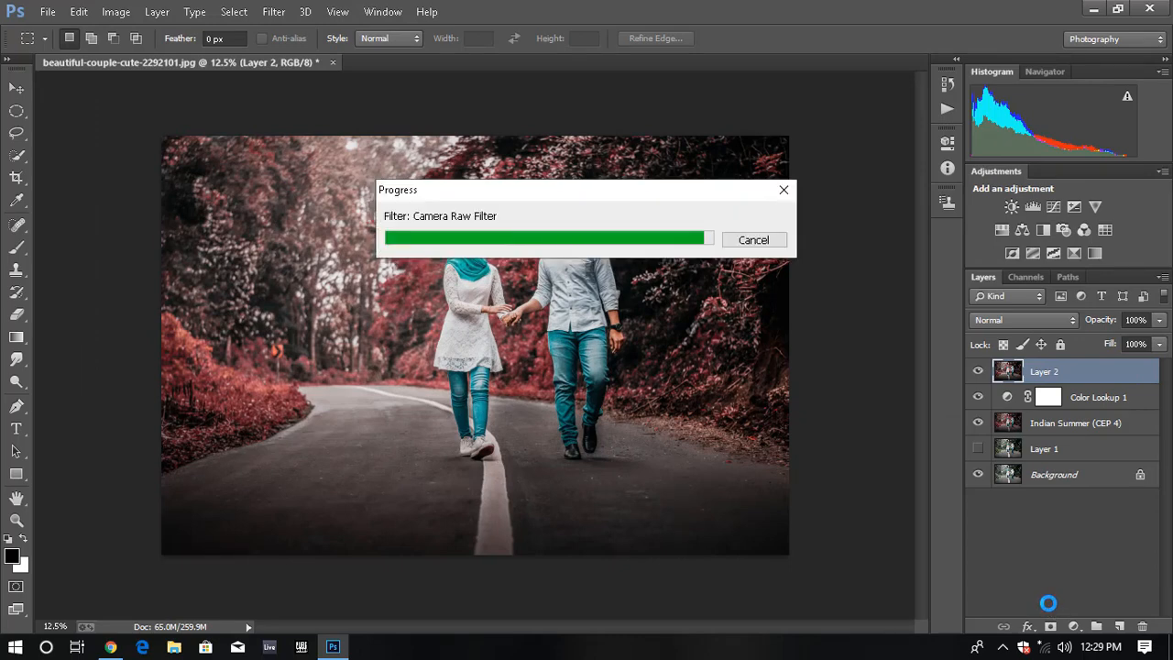
# Toggle Layer 2's visibility to compare the photo with and without the brushed edges, and delete the layer
pyautogui.click(978, 372)
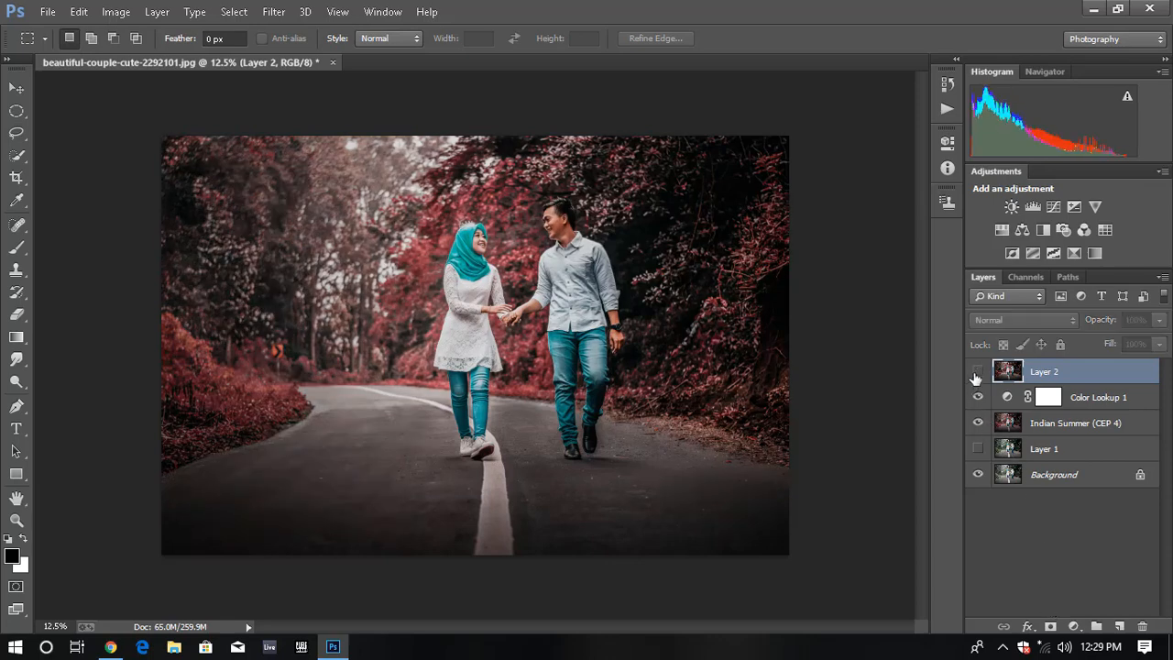
pyautogui.click(978, 371)
pyautogui.click(977, 371)
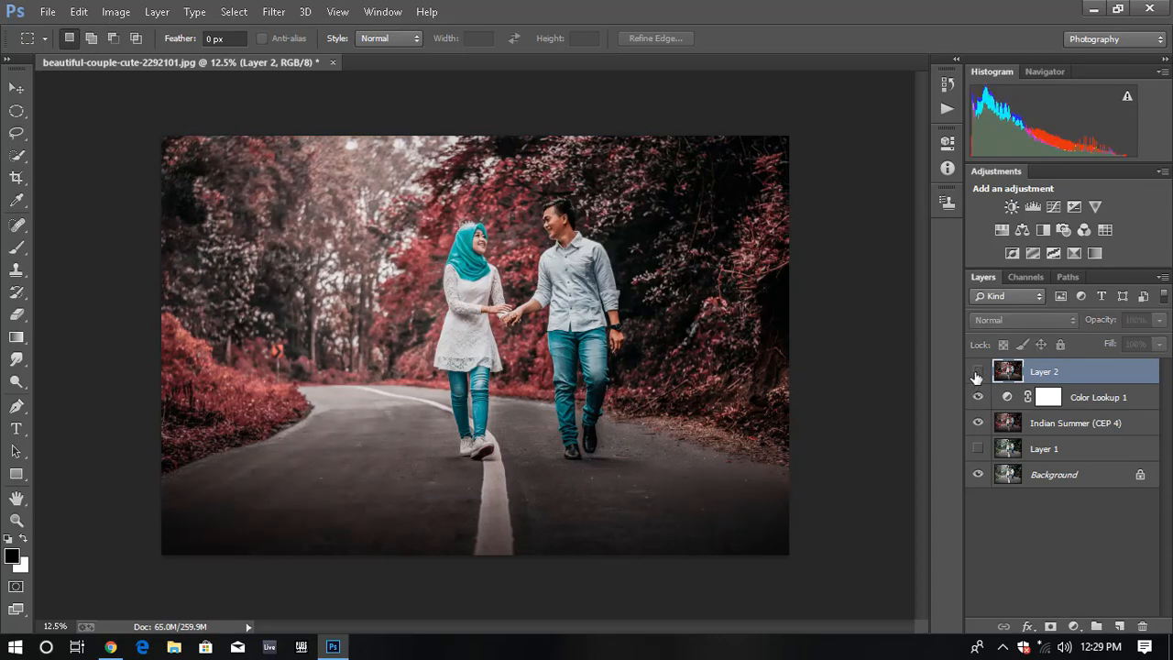
pyautogui.click(978, 371)
pyautogui.click(977, 371)
pyautogui.press('Delete')
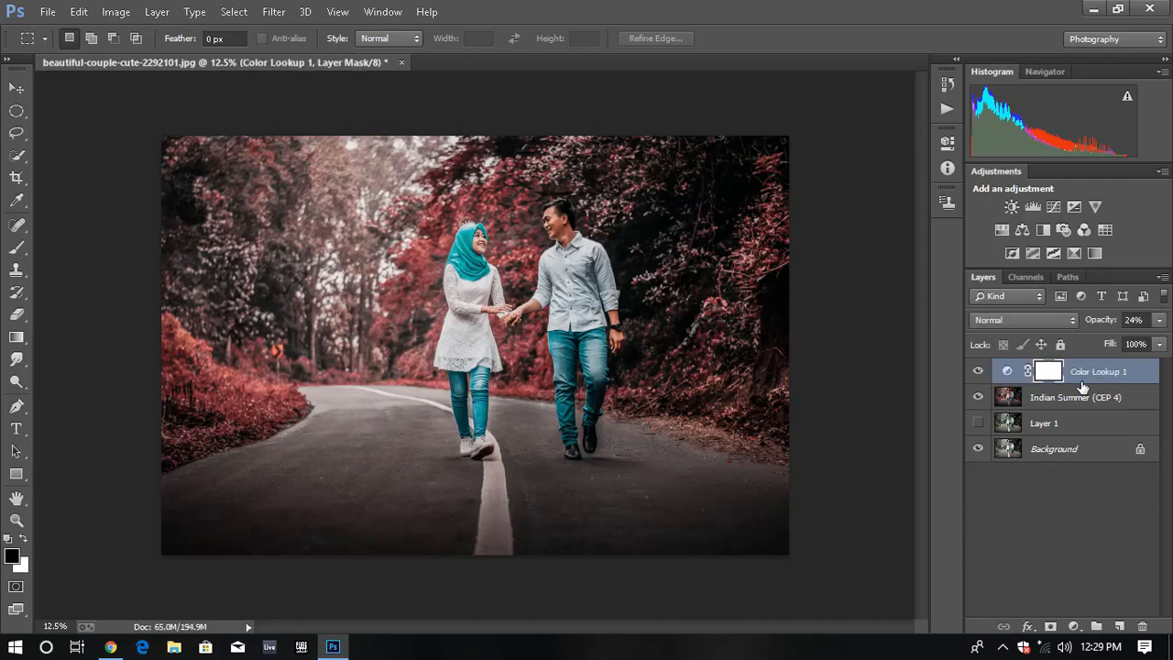
pyautogui.click(1000, 645)
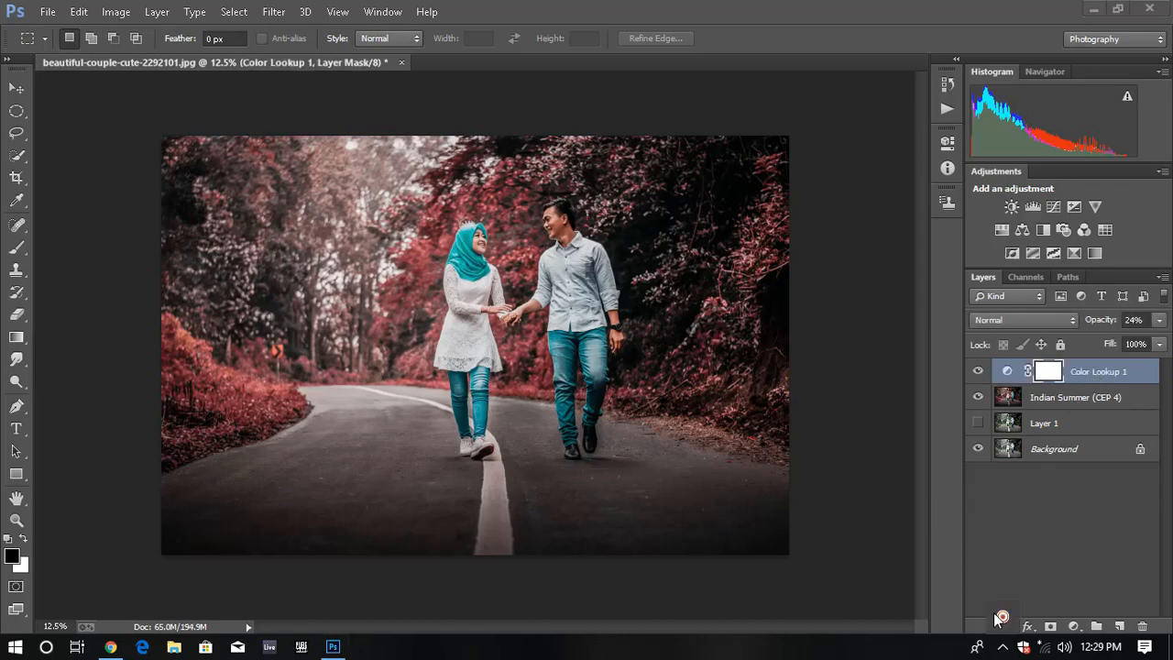
pyautogui.click(1003, 621)
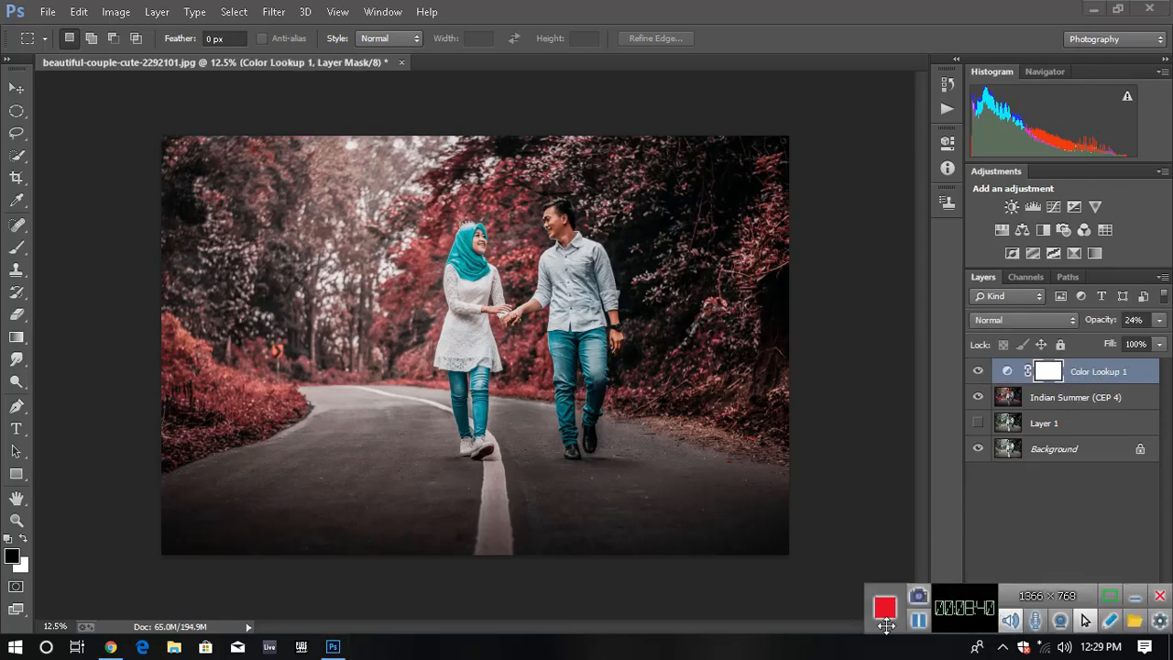